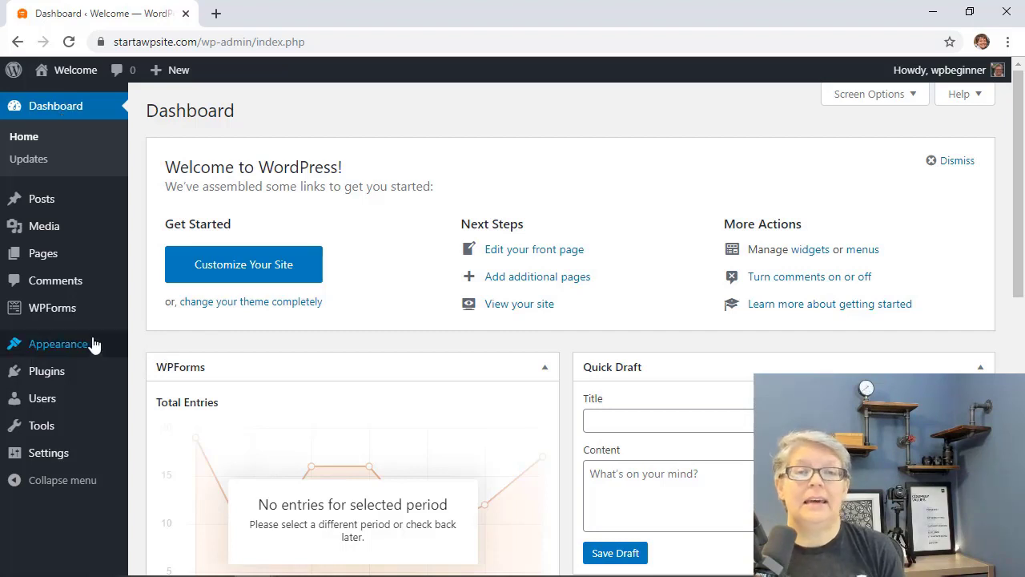
Add a Search widget to Footer #1 on the Widgets page, then open the Customizer.
mouse_move(25, 346)
left_click(147, 394)
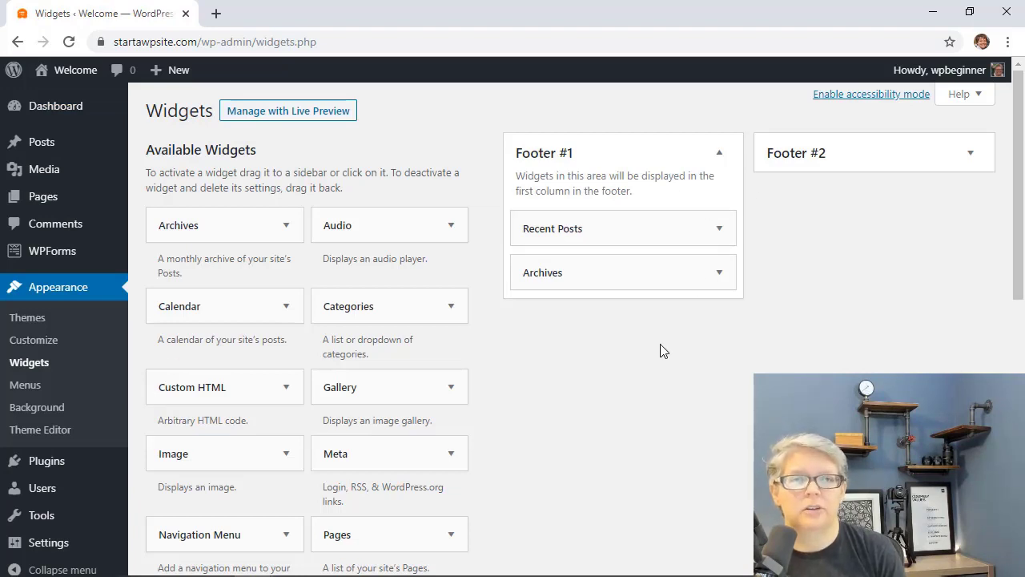
scroll(593, 403, "down", 2)
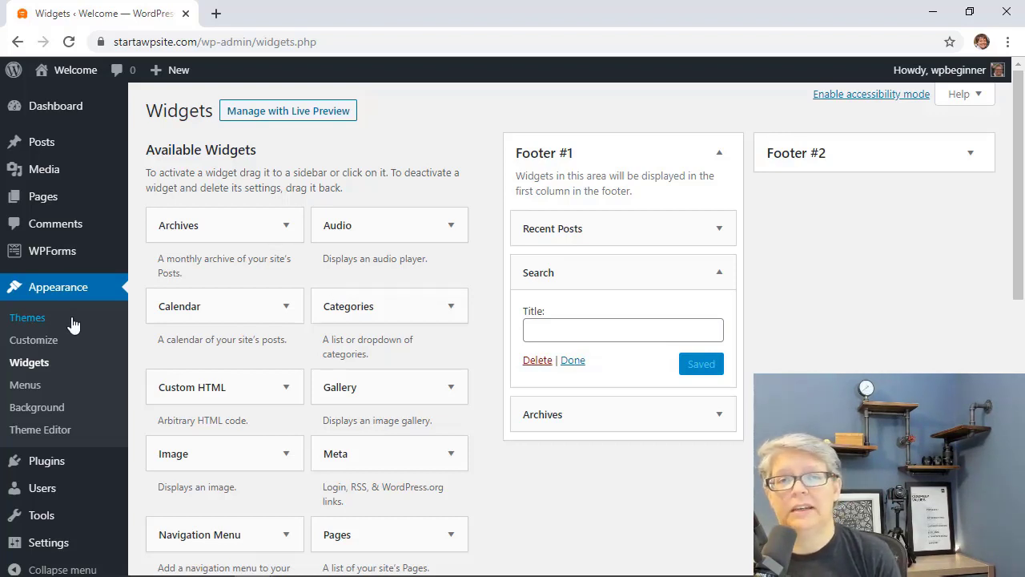
left_click(37, 344)
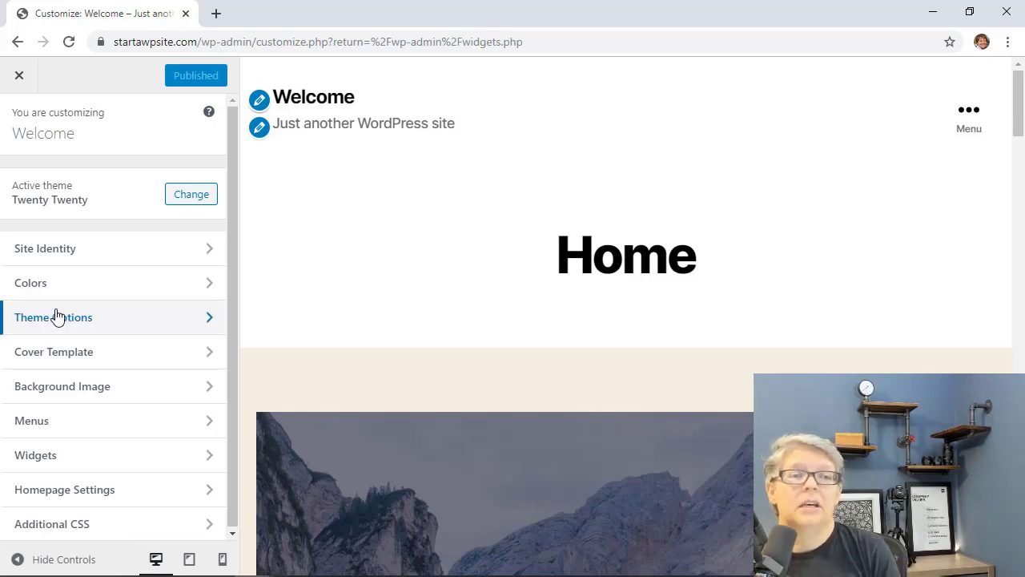
Toggle 'Show search in header' on and back off in Theme Options, then exit the Customizer.
left_click(56, 316)
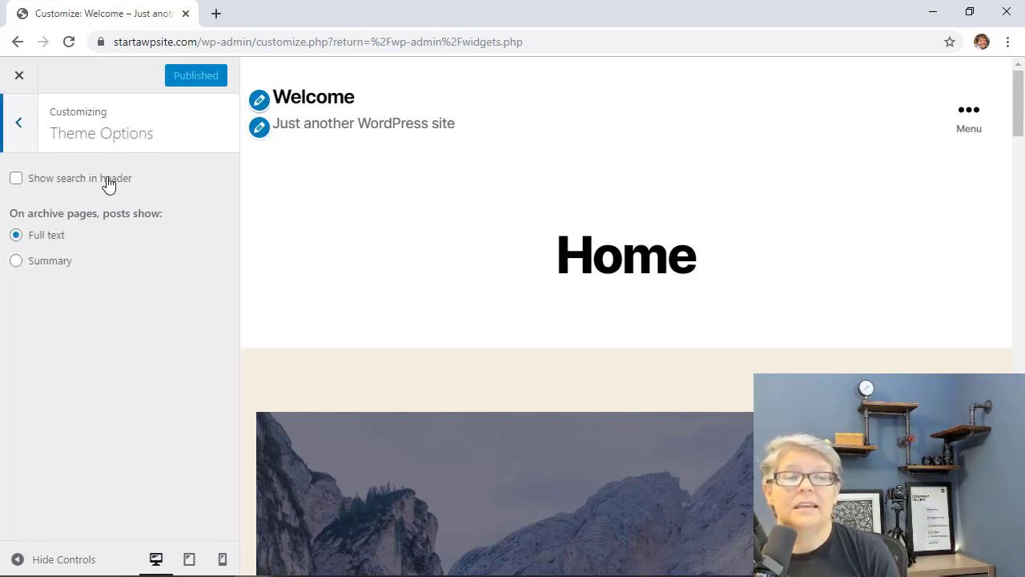
left_click(13, 179)
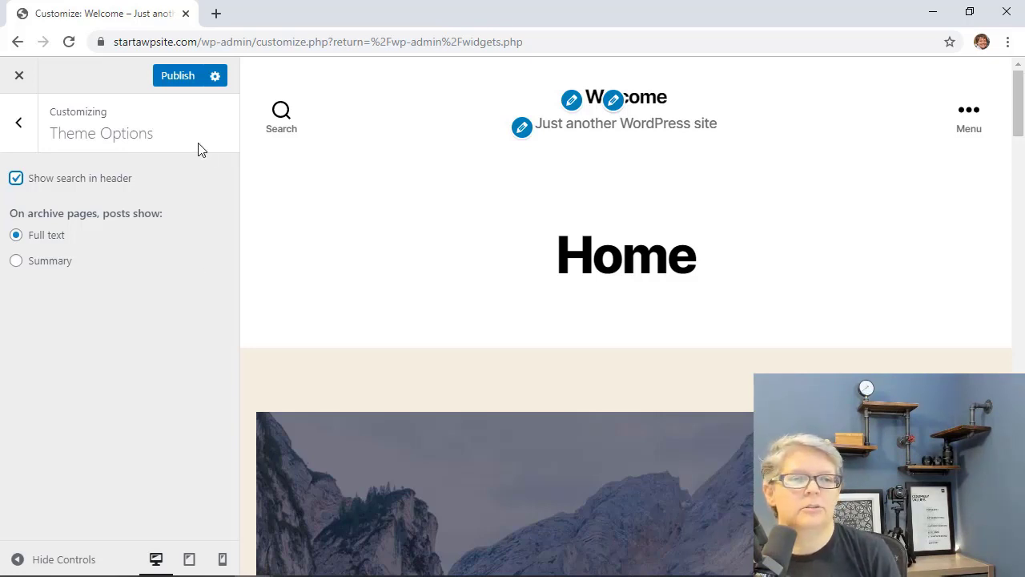
left_click(14, 178)
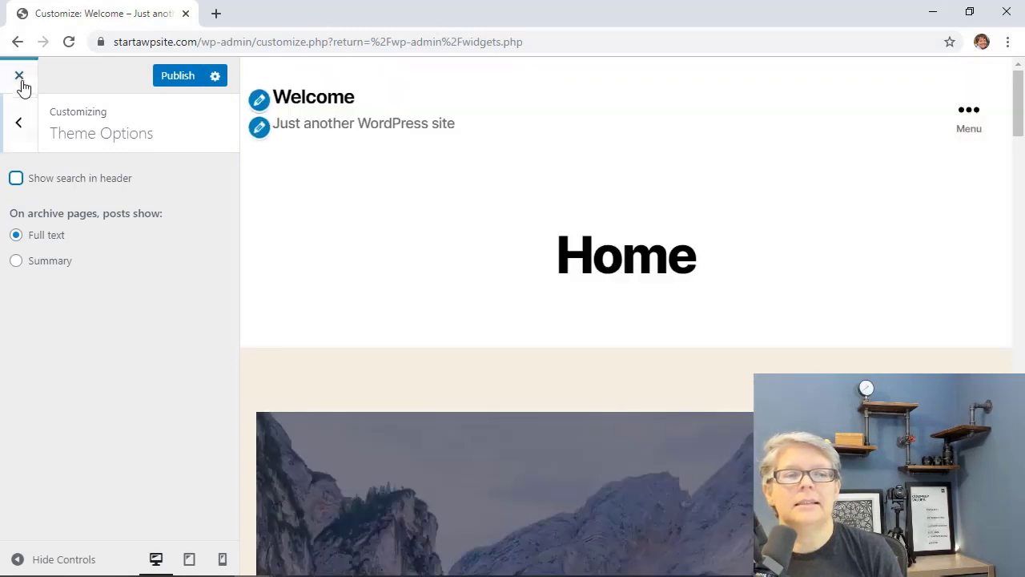
left_click(21, 77)
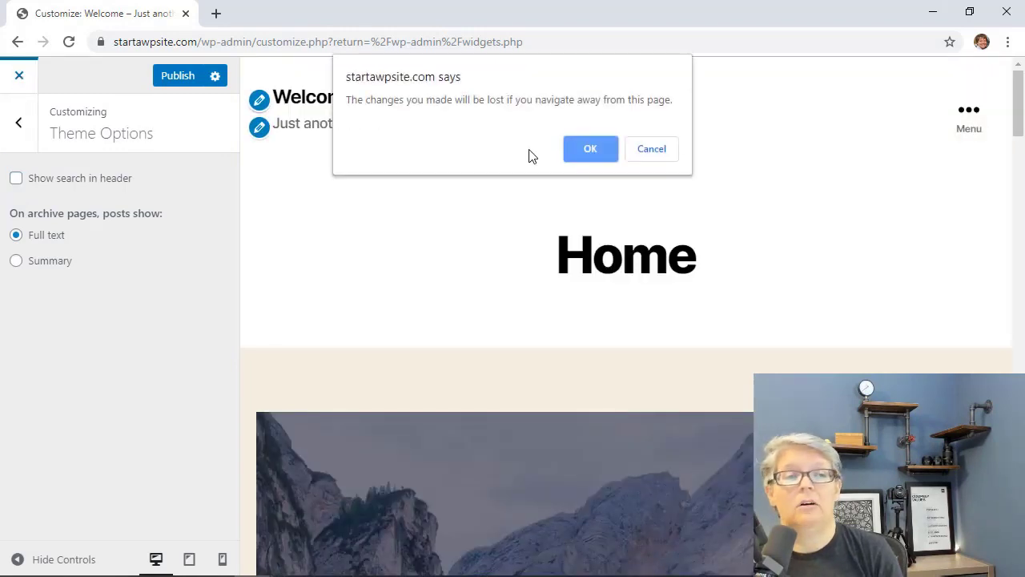
Leave the Customizer unsaved, then find, install and activate the Ivory Search plugin.
left_click(571, 151)
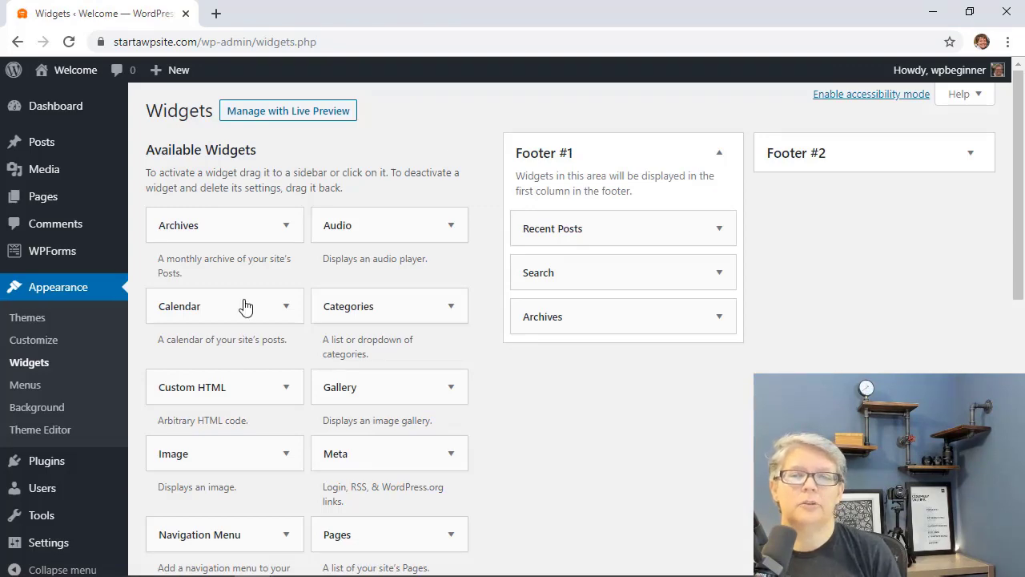
mouse_move(48, 457)
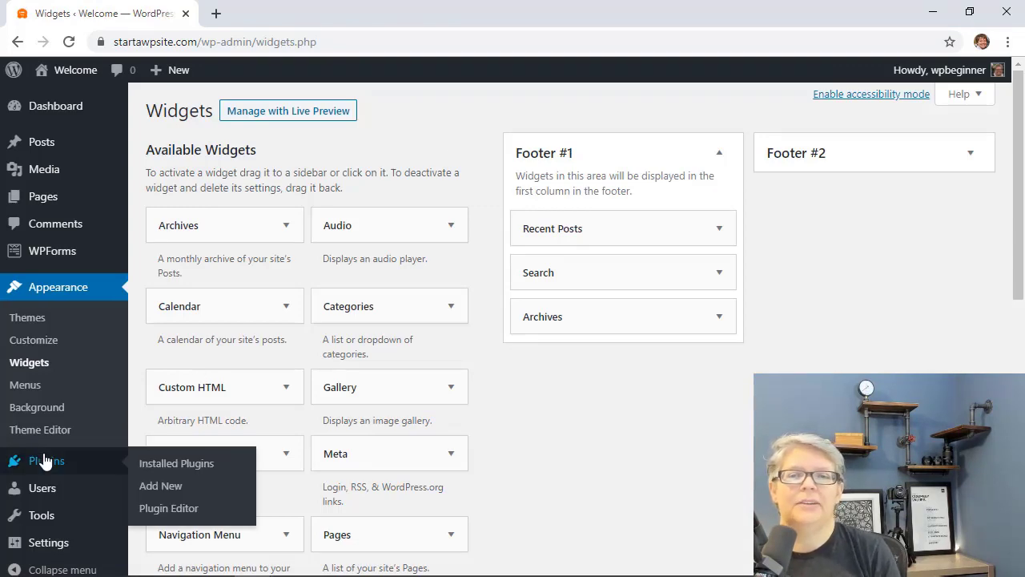
left_click(184, 486)
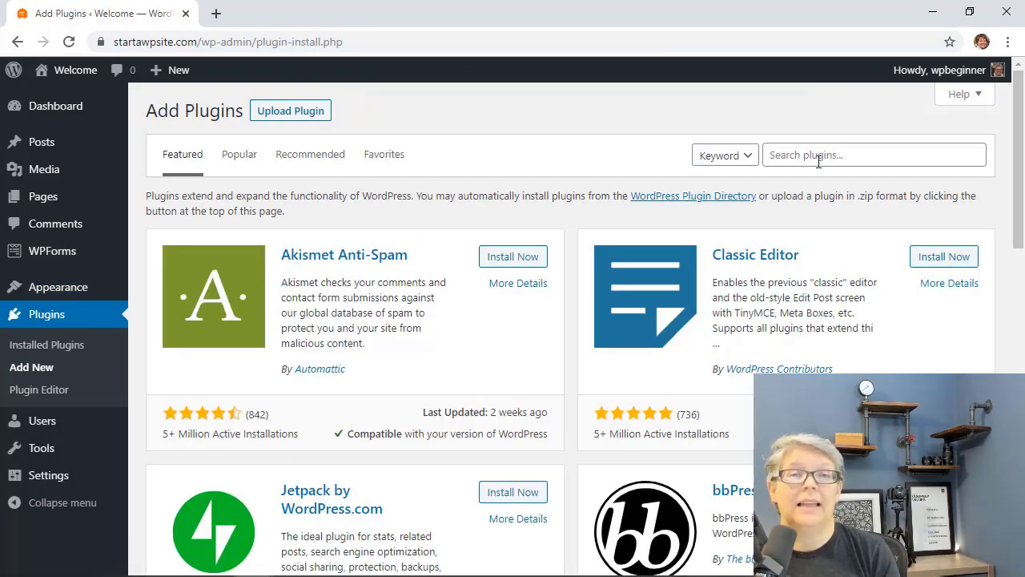
left_click(820, 157)
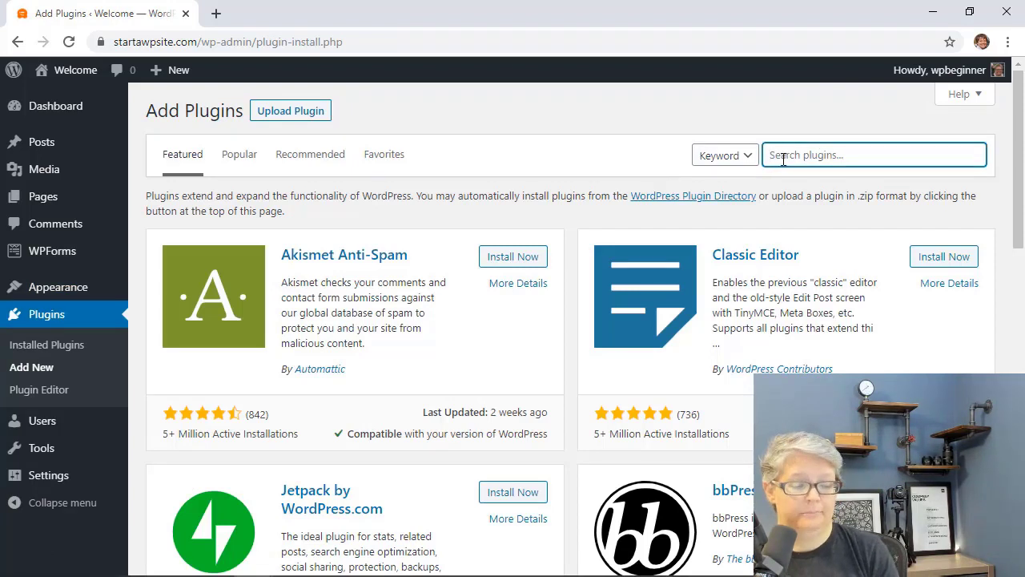
type("wo")
type("y search")
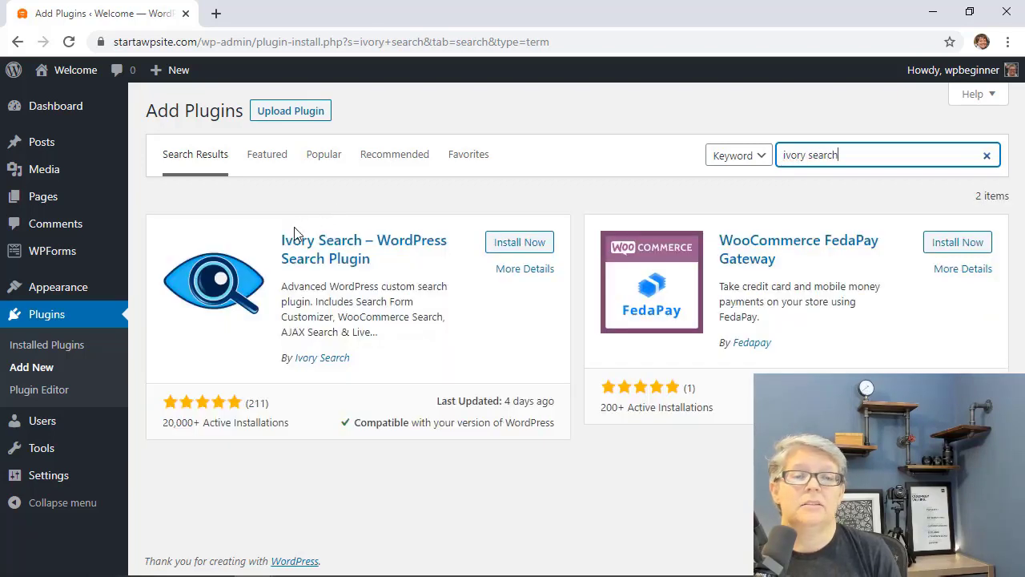
left_click(517, 248)
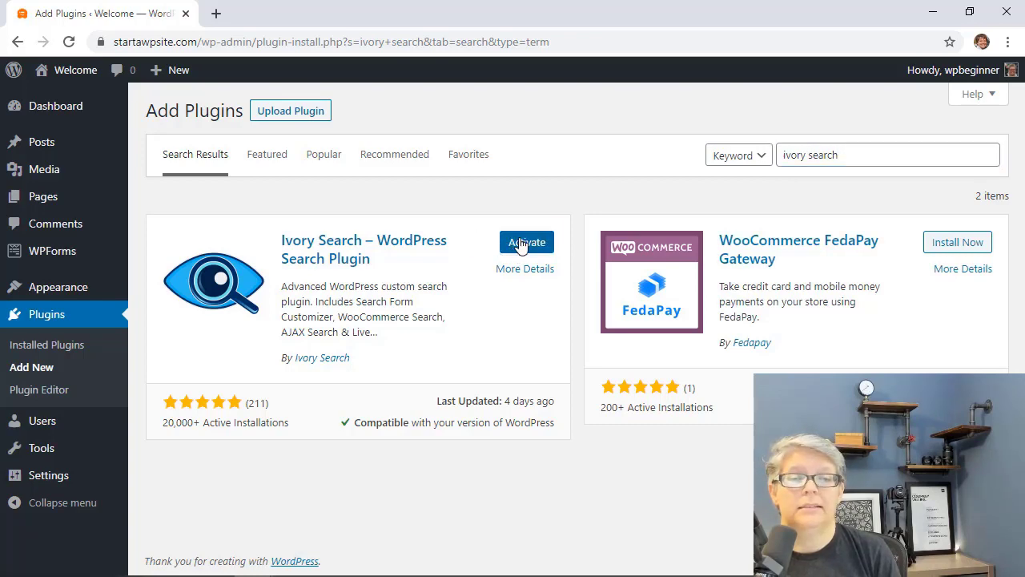
left_click(521, 243)
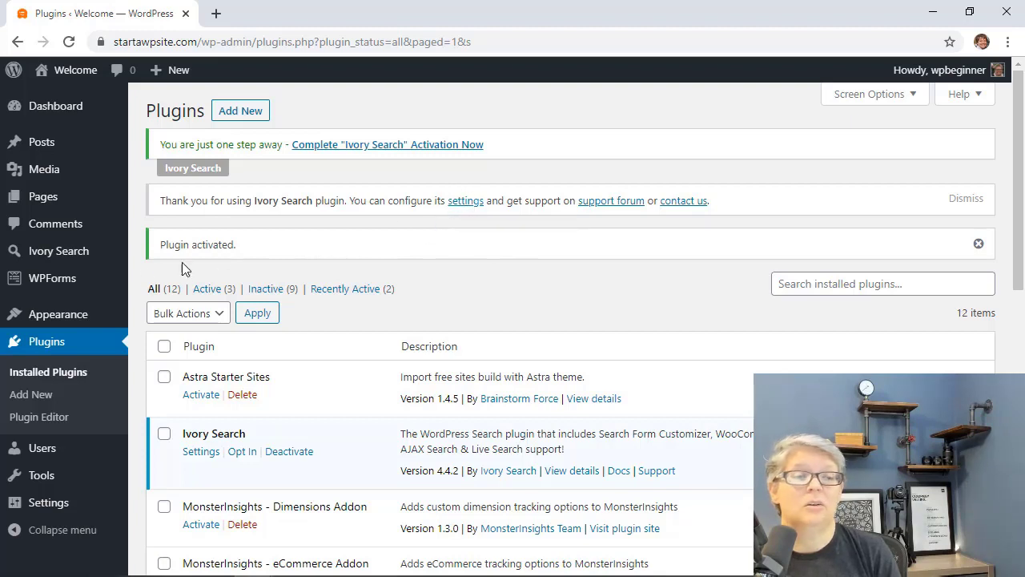
Open Ivory Search's Default Search Form, keeping Post, Page and Attachment as searched post types.
left_click(47, 257)
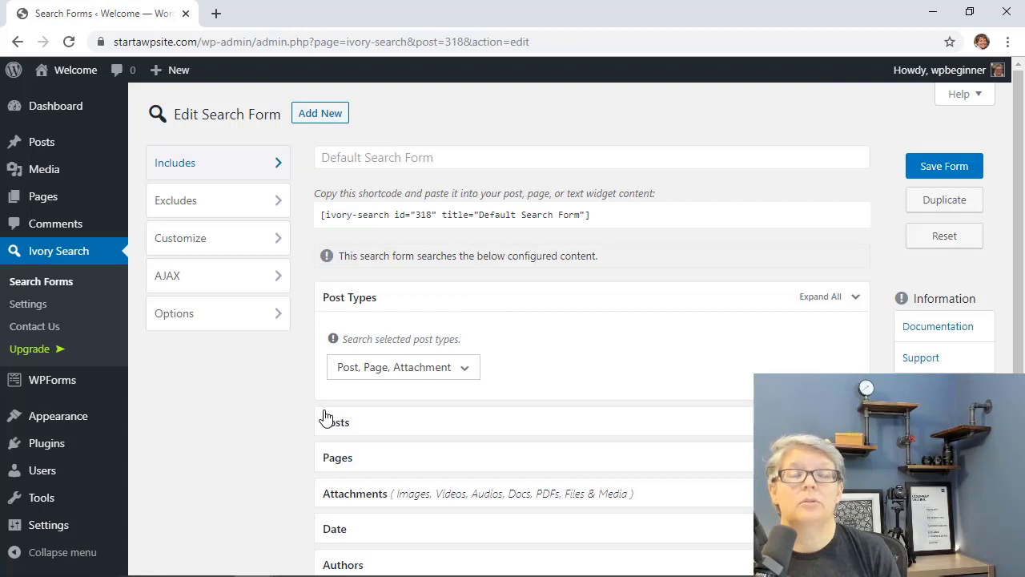
scroll(325, 416, "down", 1)
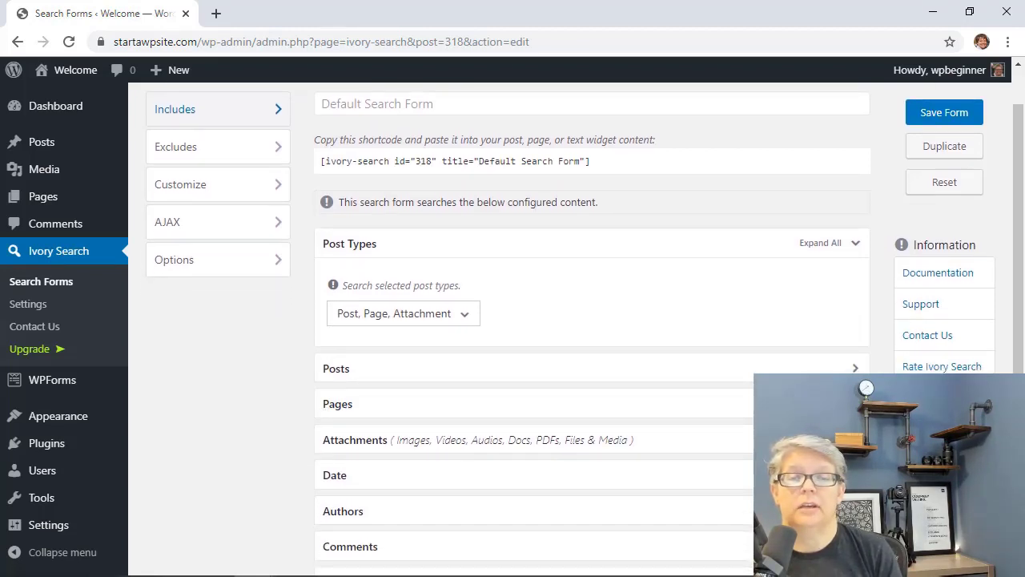
left_click(468, 319)
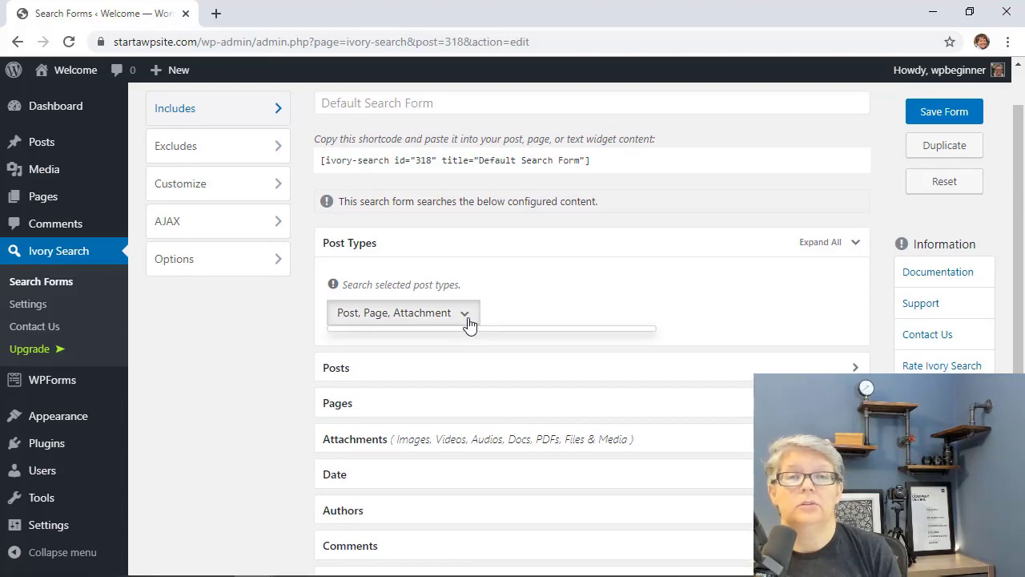
left_click(589, 298)
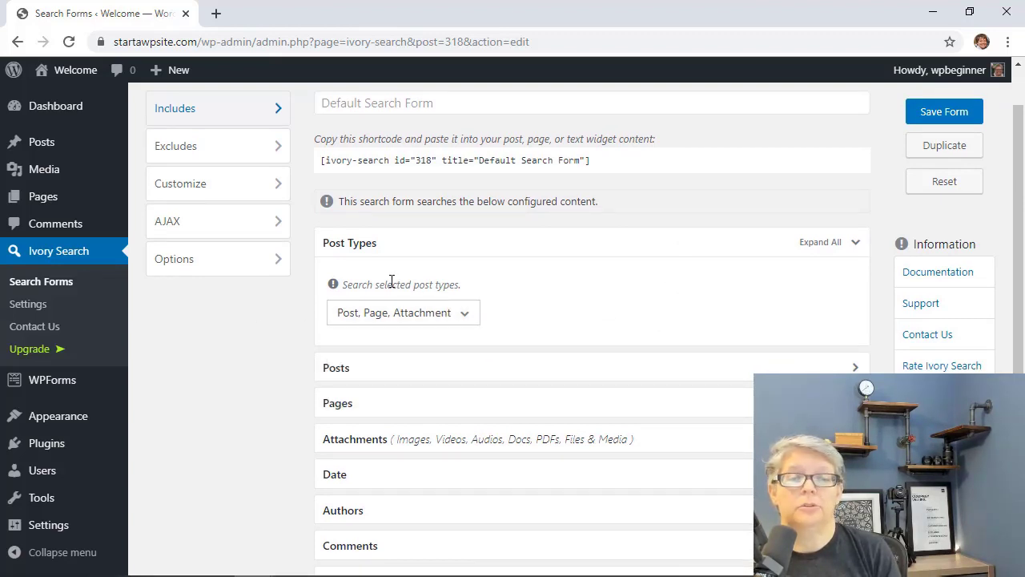
left_click(421, 315)
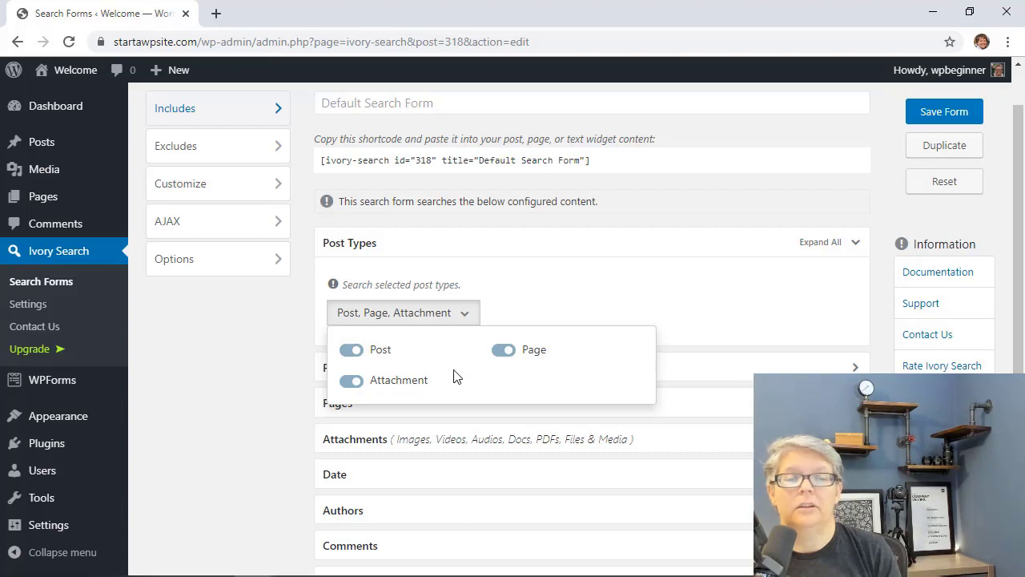
left_click(351, 382)
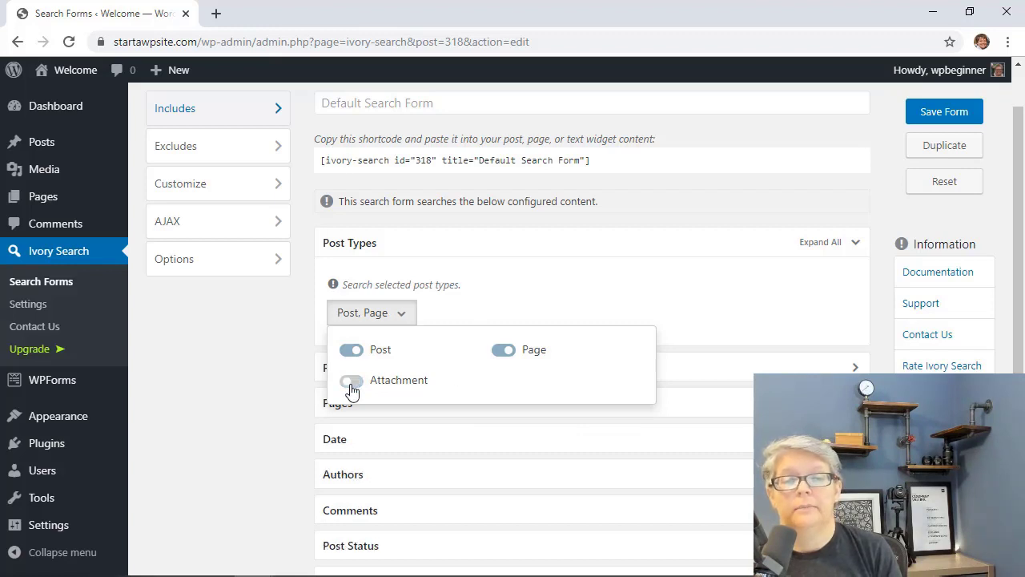
left_click(352, 386)
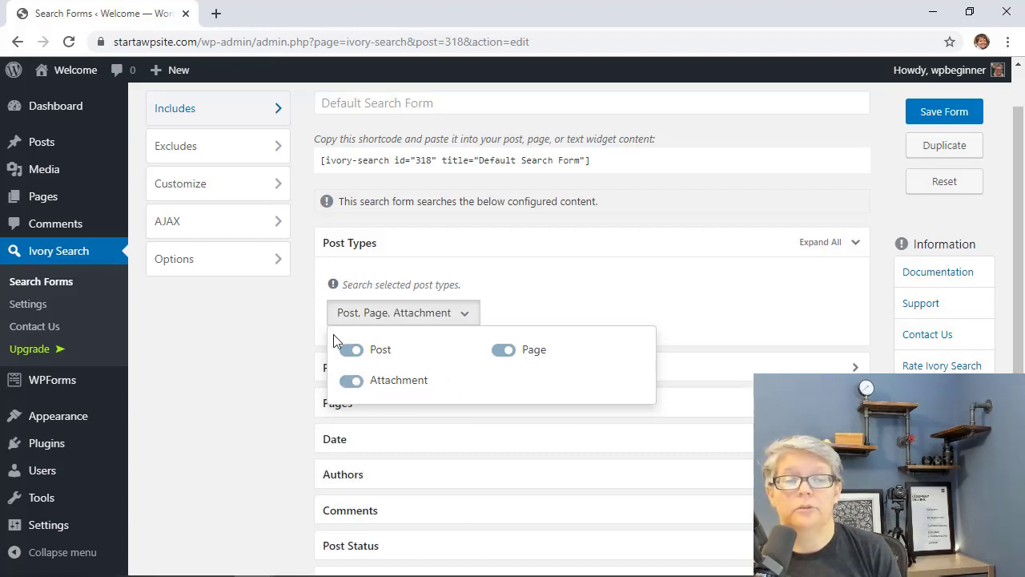
Expand the Posts, Pages, Comments, Authors and Date include sections to review them.
left_click(290, 305)
scroll(290, 304, "down", 1)
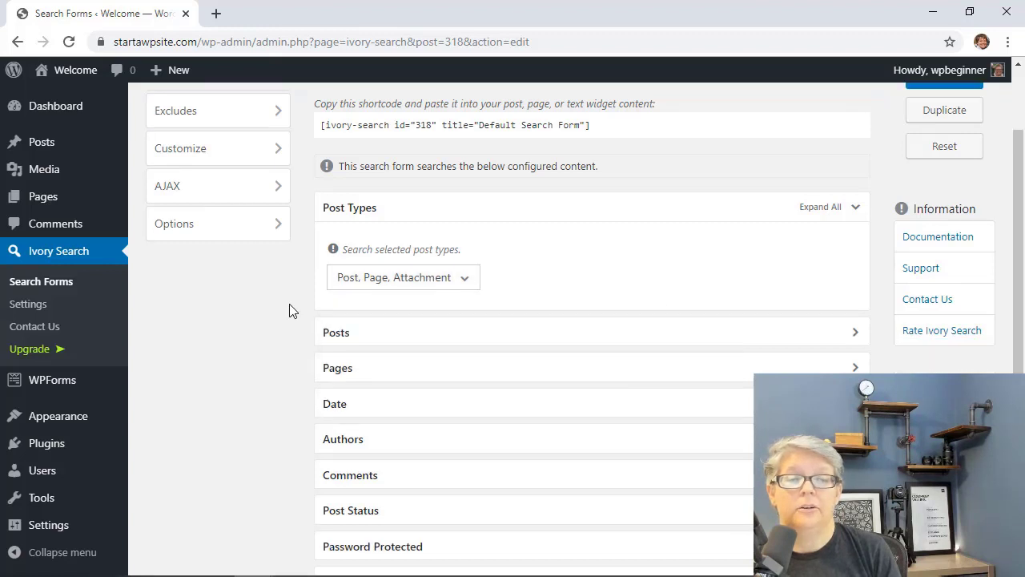
left_click(412, 327)
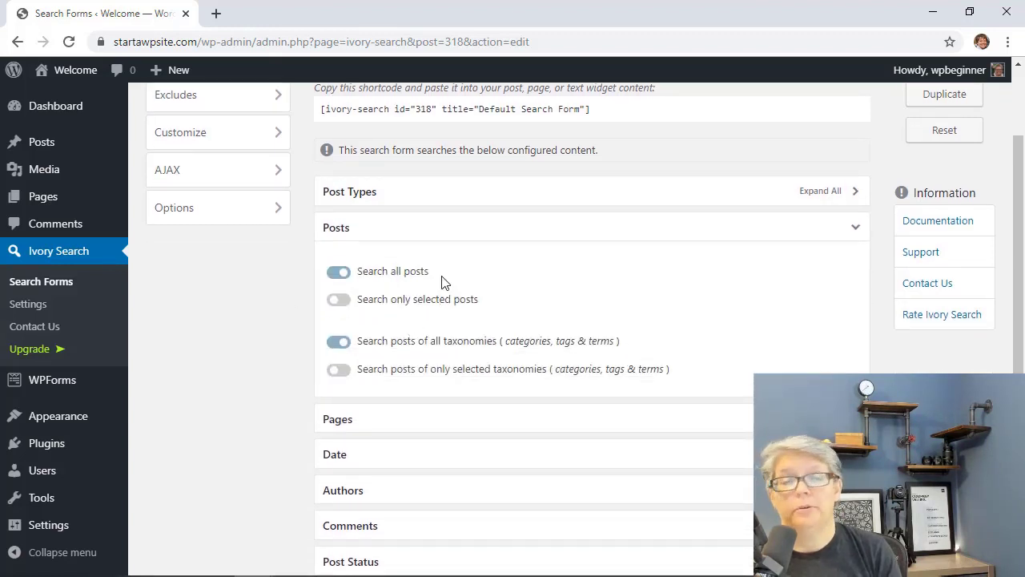
scroll(421, 389, "down", 1)
left_click(423, 373)
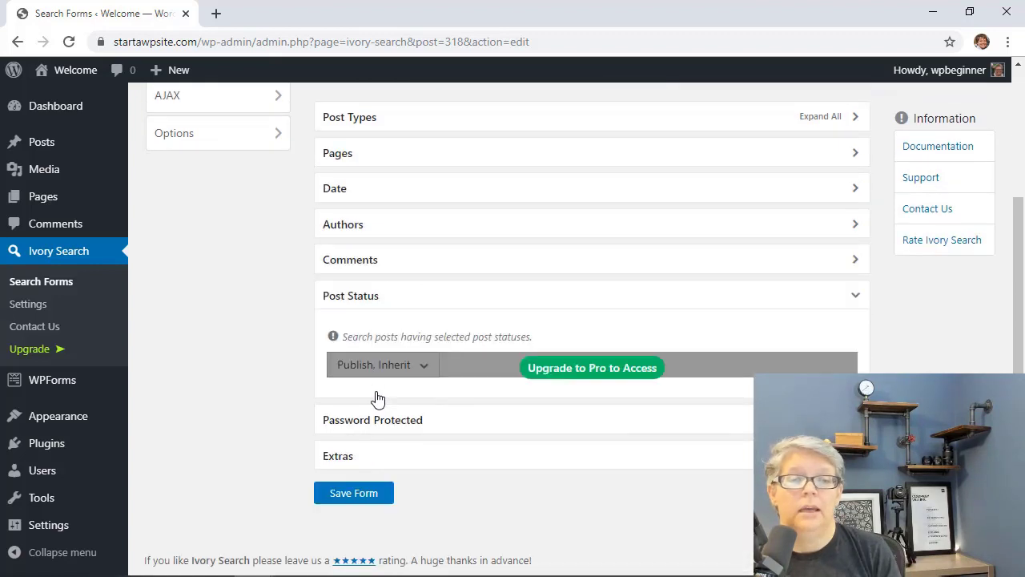
left_click(364, 265)
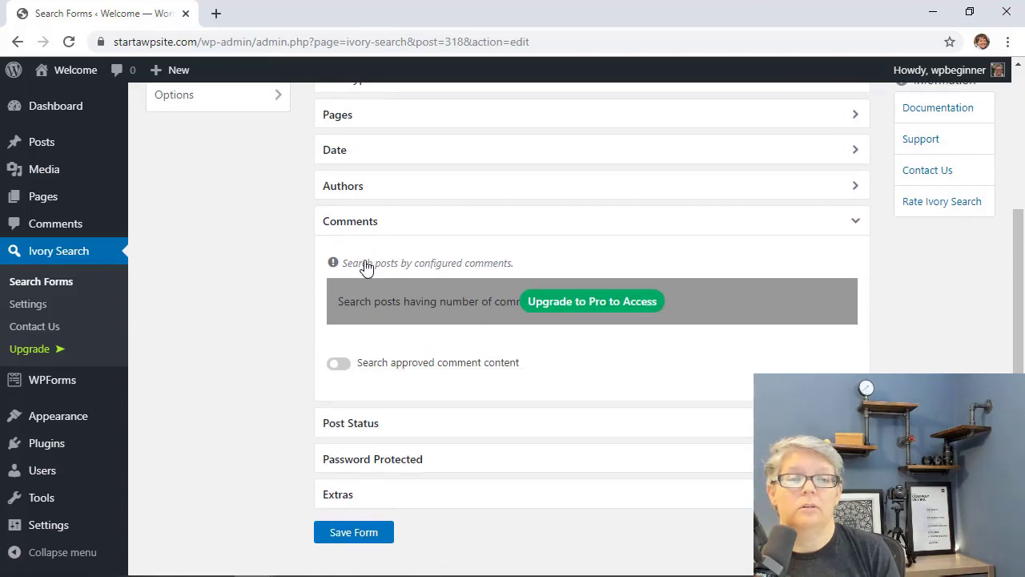
left_click(378, 189)
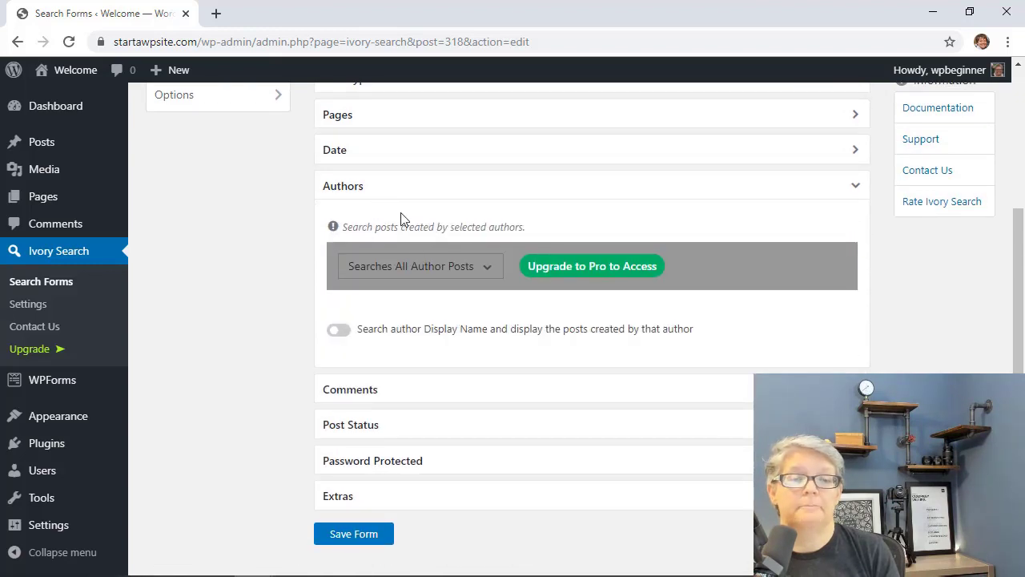
left_click(412, 152)
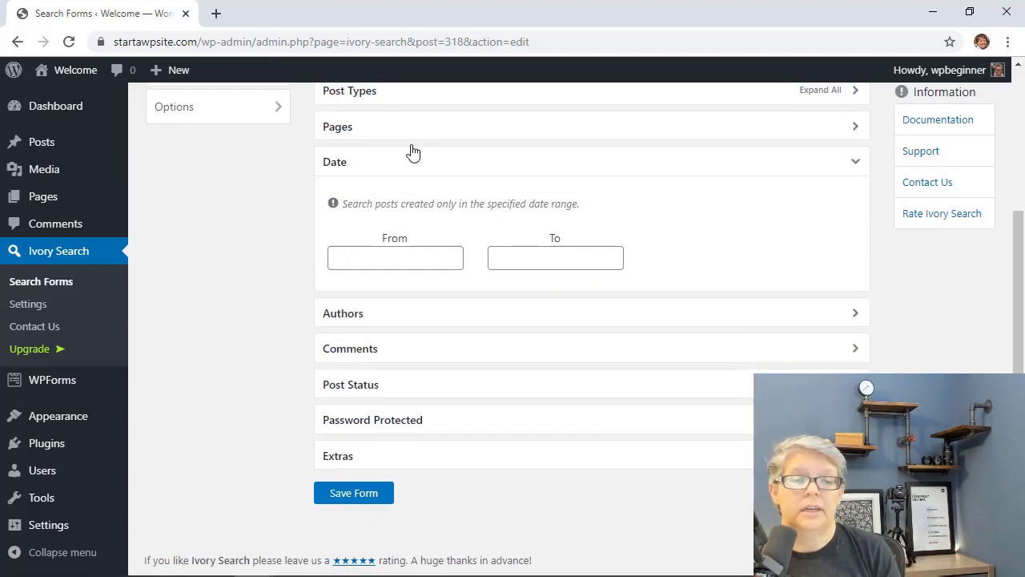
Save the Default Search Form unchanged and move to its Excludes settings.
scroll(286, 278, "up", 2)
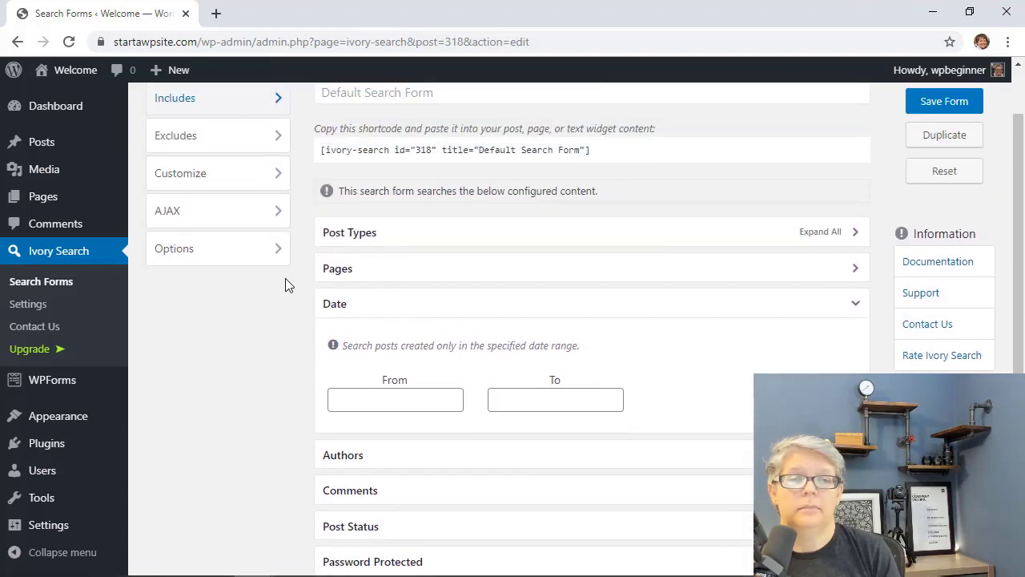
scroll(286, 278, "down", 2)
left_click(348, 502)
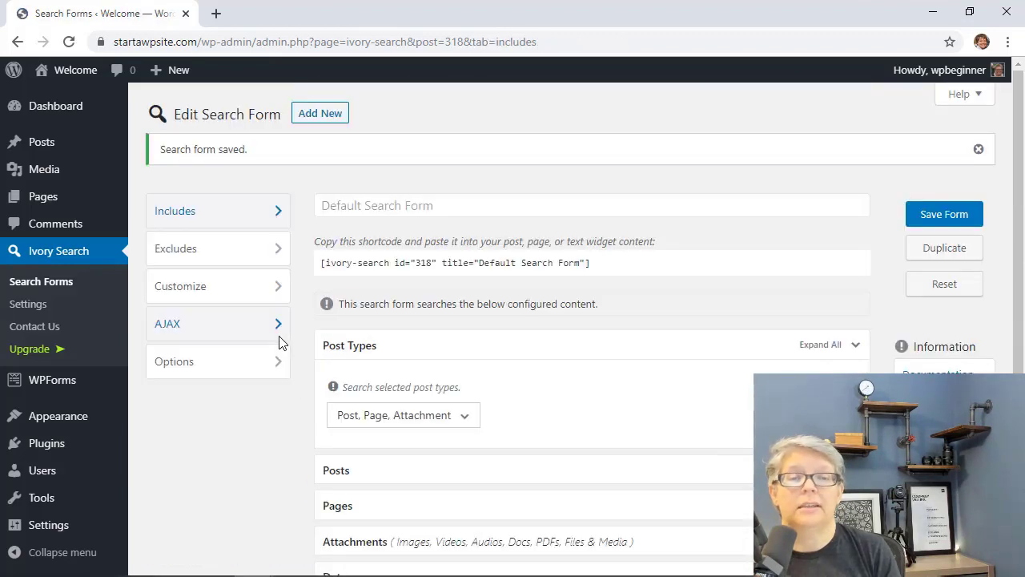
left_click(218, 250)
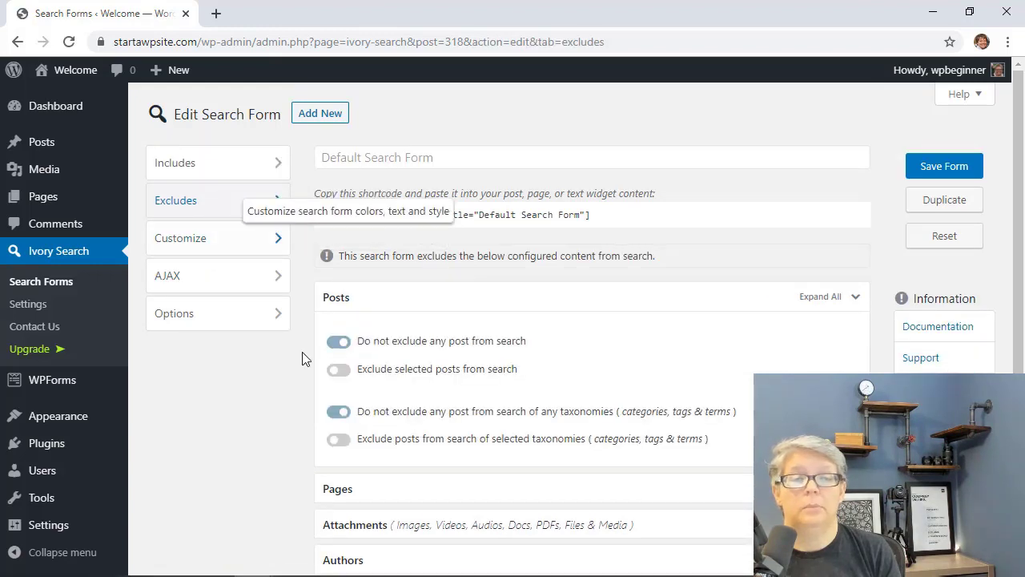
Expand the Attachments exclusions, then review the Customize, AJAX and Options tabs in turn.
scroll(293, 448, "down", 2)
scroll(291, 407, "down", 1)
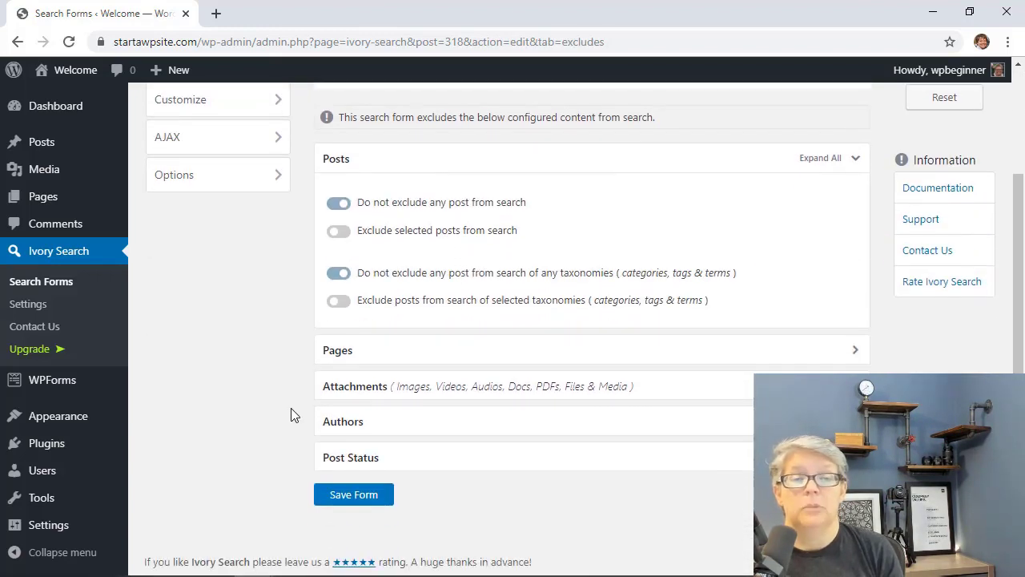
left_click(364, 388)
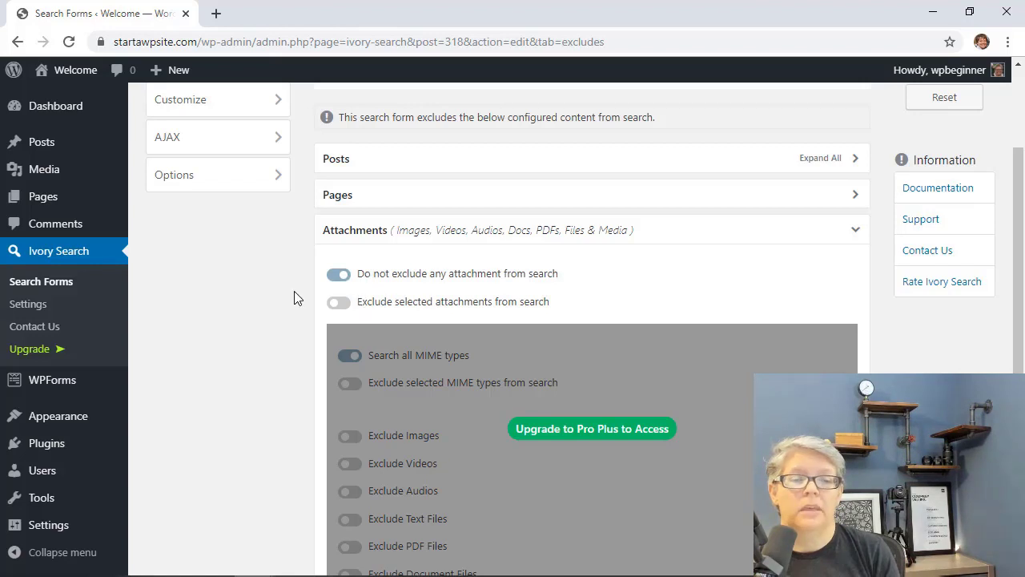
scroll(294, 297, "down", 1)
scroll(265, 264, "up", 3)
left_click(229, 237)
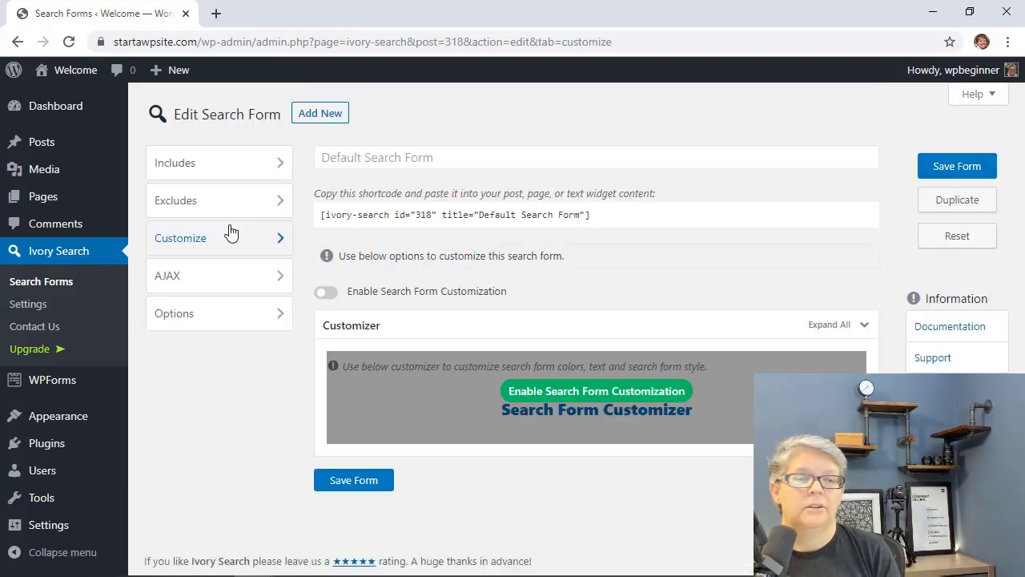
left_click(222, 280)
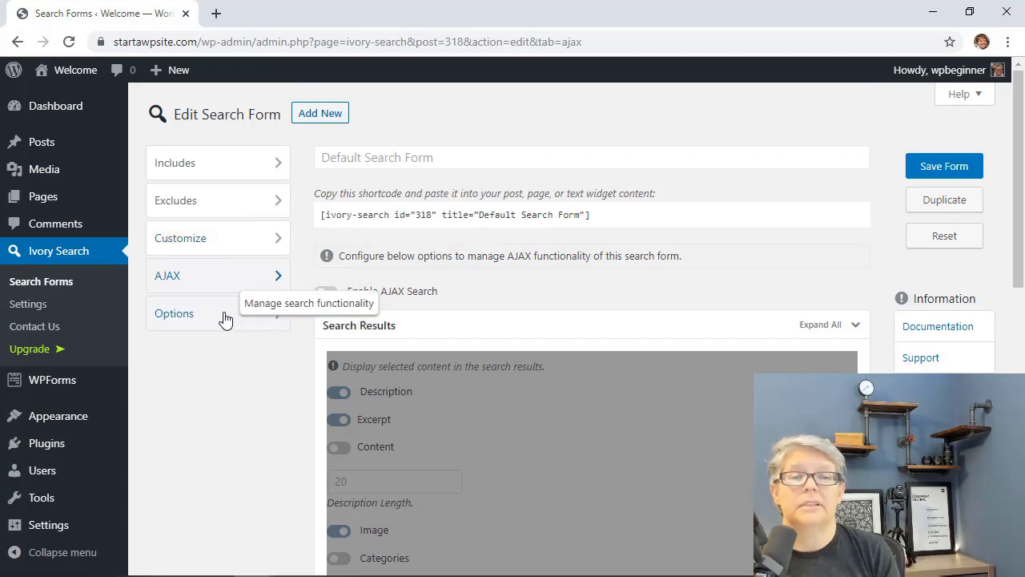
left_click(225, 317)
Keep Posts Per Page at 10 on the Options tab.
scroll(214, 359, "down", 1)
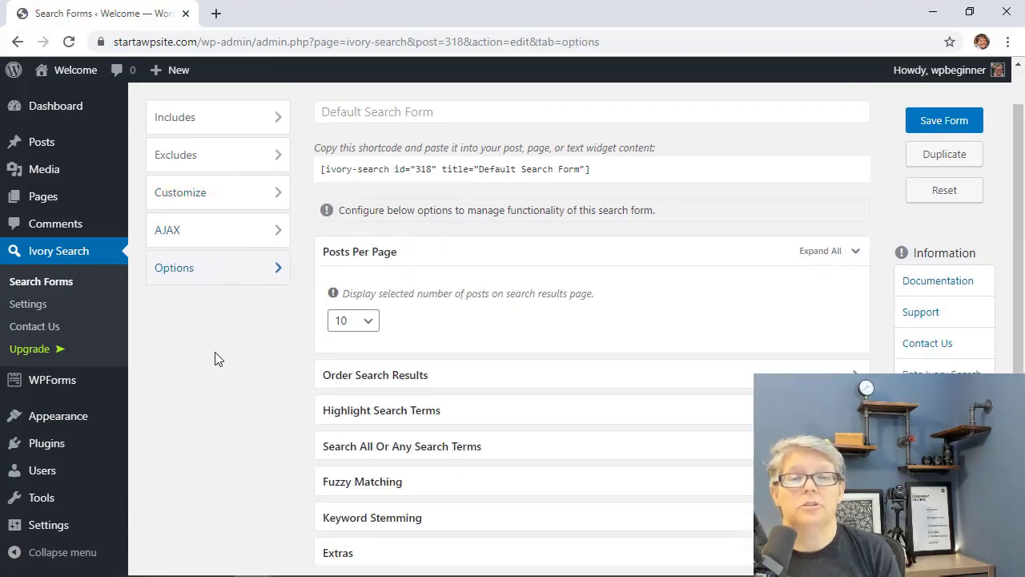
scroll(215, 359, "down", 1)
left_click(366, 256)
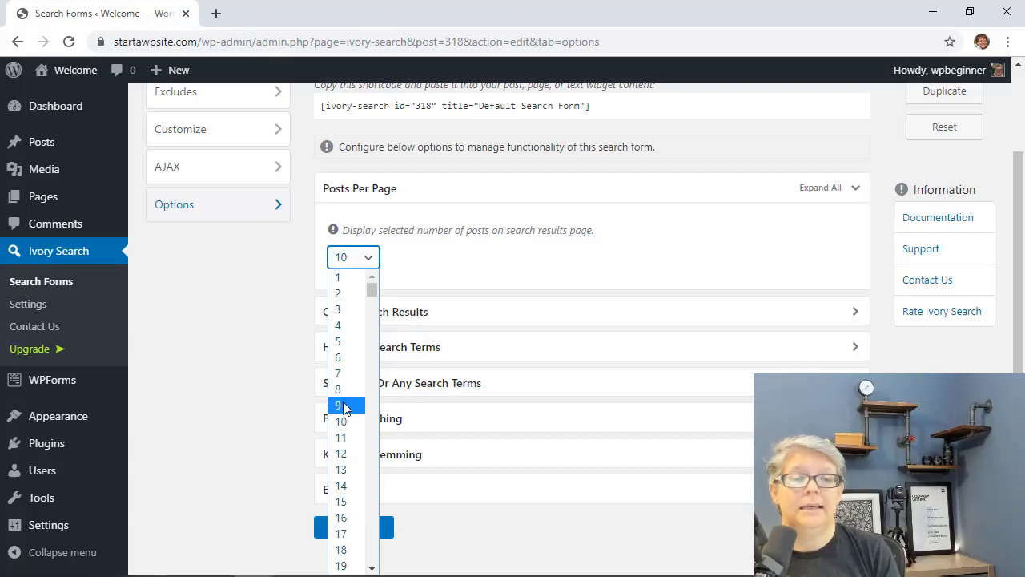
left_click(344, 422)
Glance at Order Search Results, save the form, and go to Ivory Search's Menu Search settings.
left_click(342, 321)
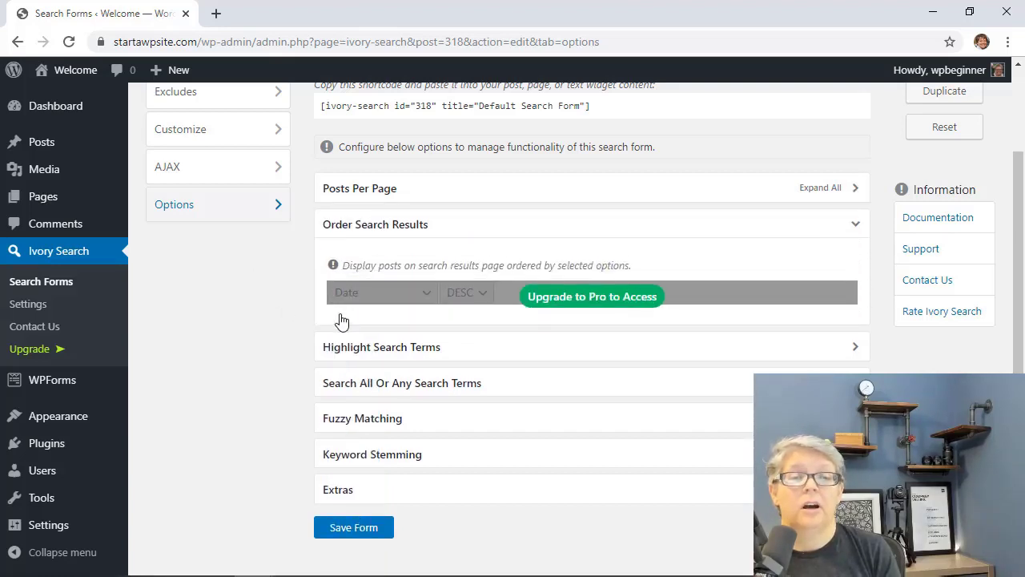
left_click(371, 227)
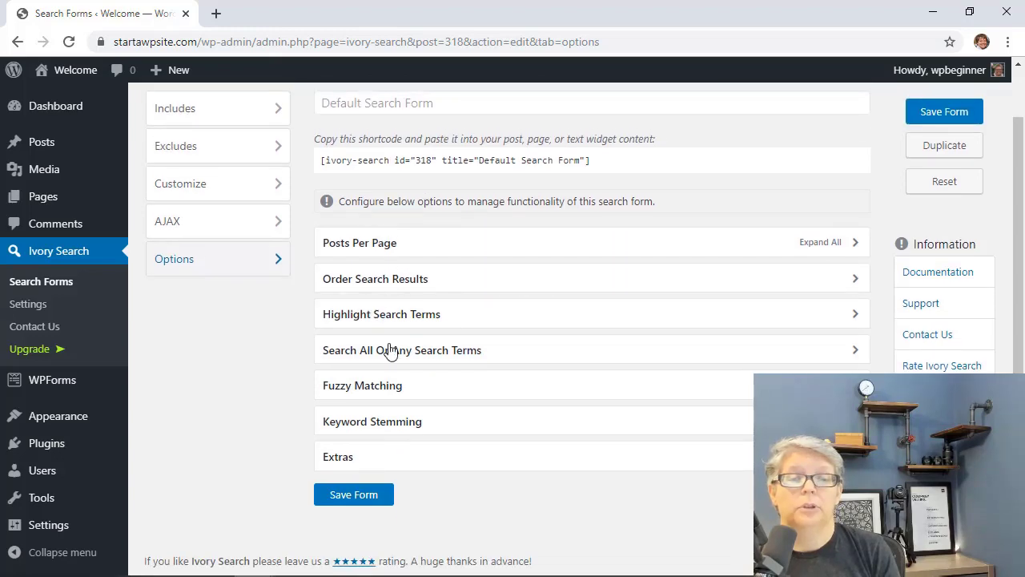
left_click(366, 275)
left_click(371, 228)
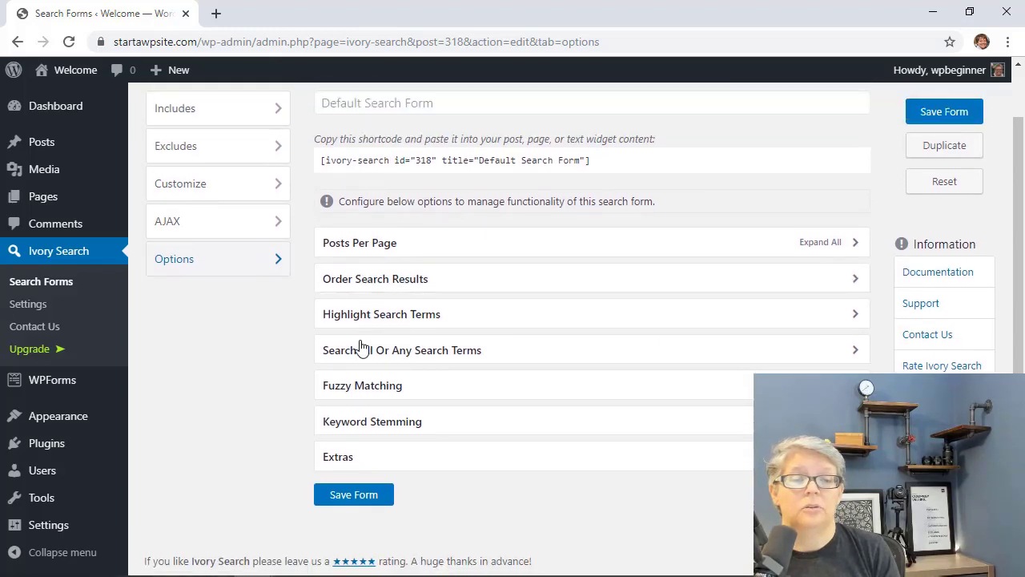
left_click(358, 499)
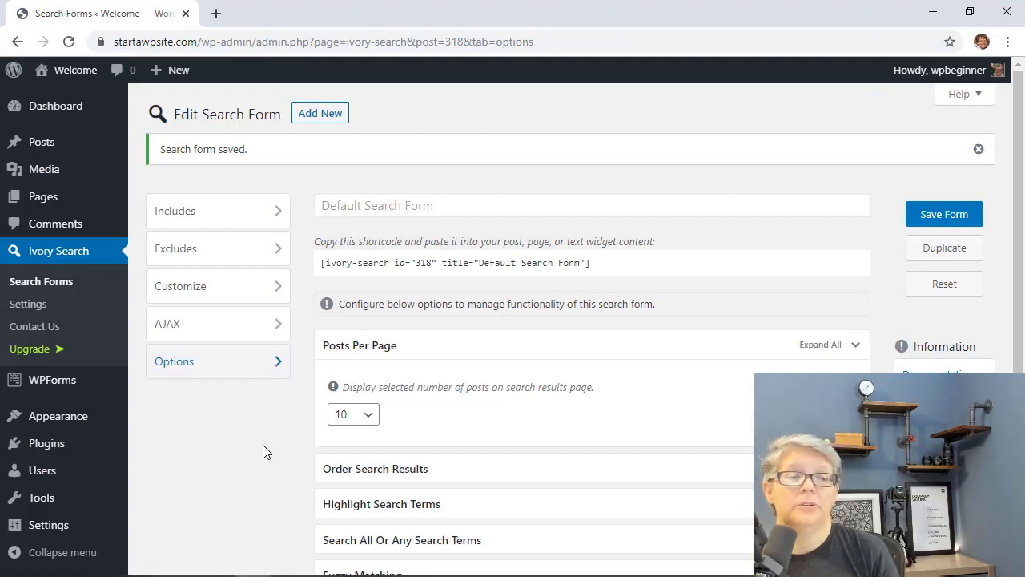
left_click(28, 303)
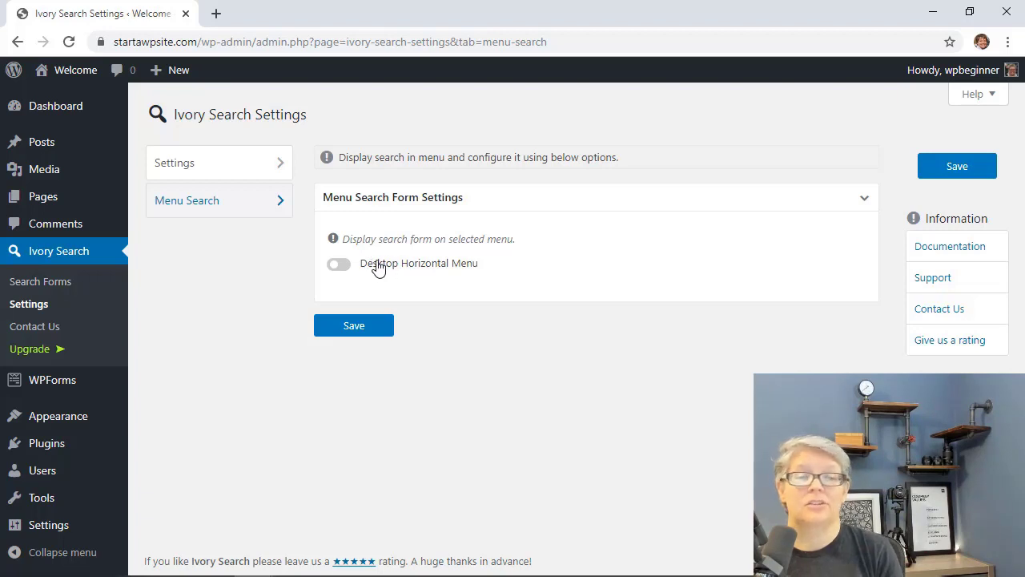
Enable Desktop Horizontal Menu search with Default style and Default Search Form, and save.
left_click(349, 267)
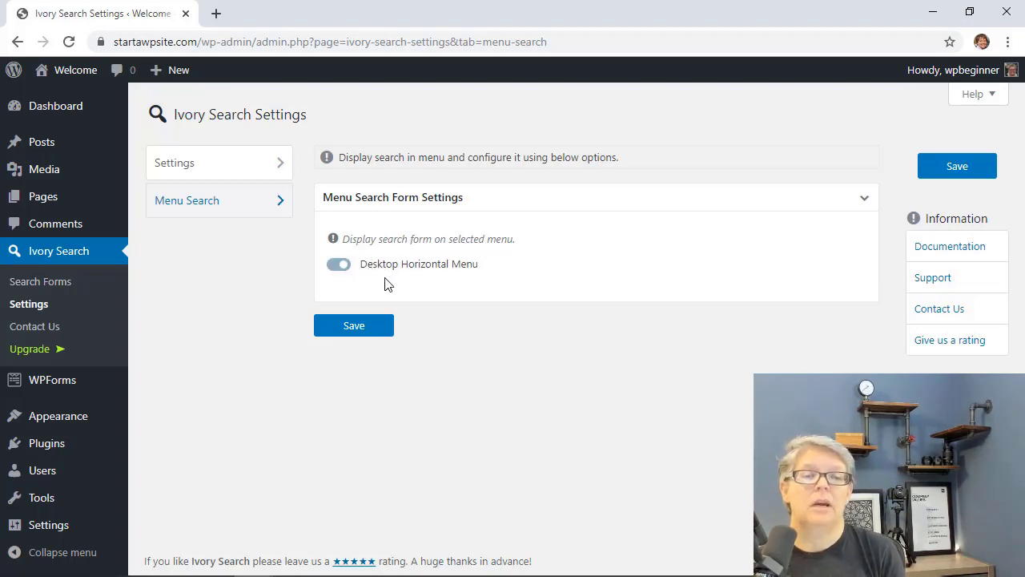
left_click(346, 330)
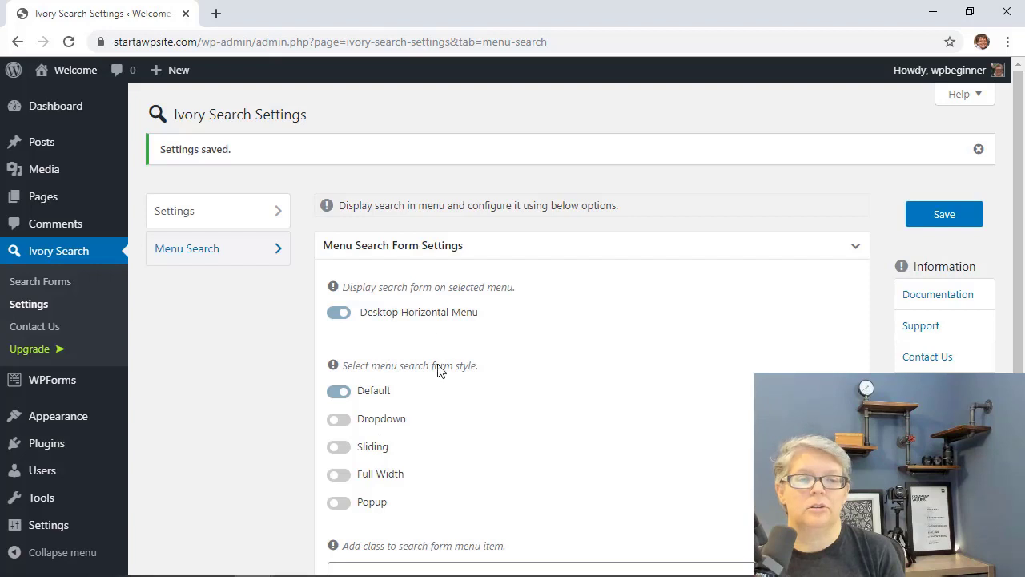
scroll(471, 396, "down", 2)
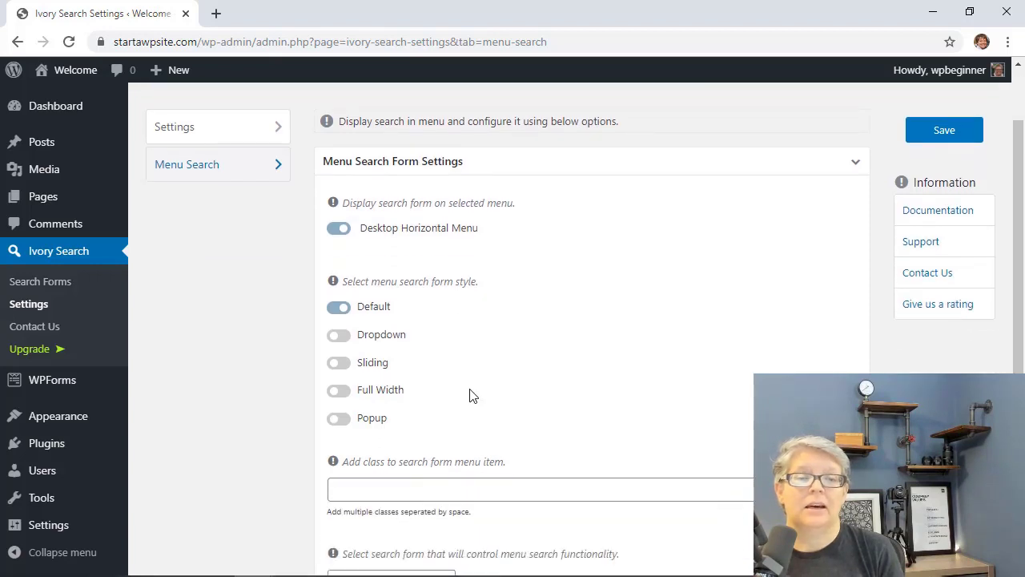
scroll(454, 352, "down", 1)
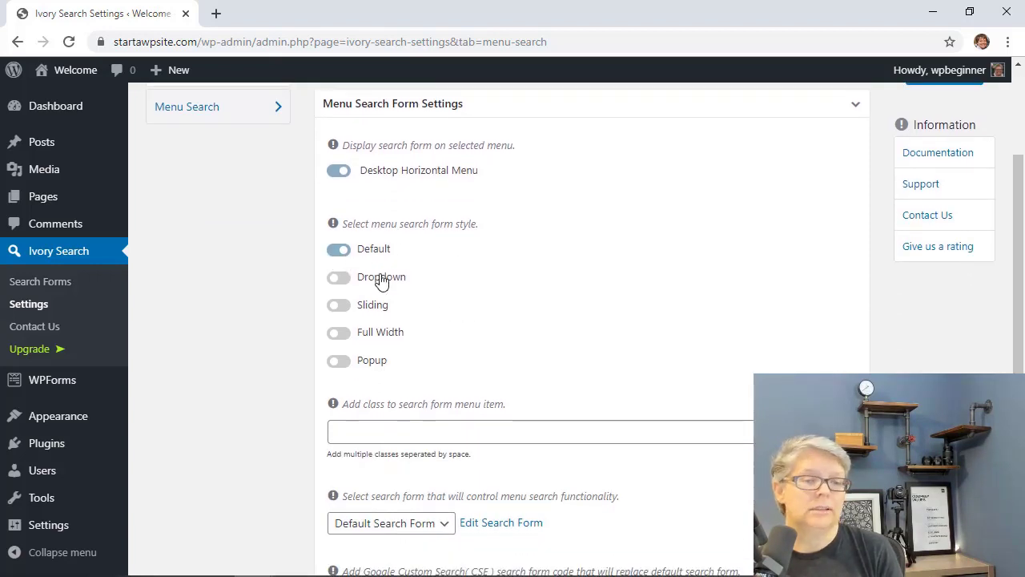
scroll(298, 383, "down", 2)
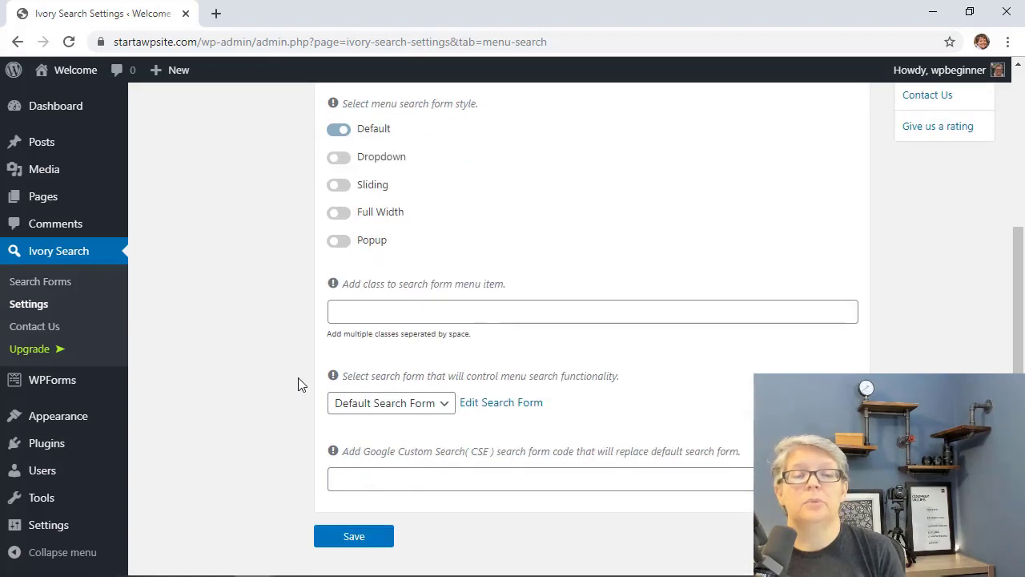
scroll(298, 384, "down", 1)
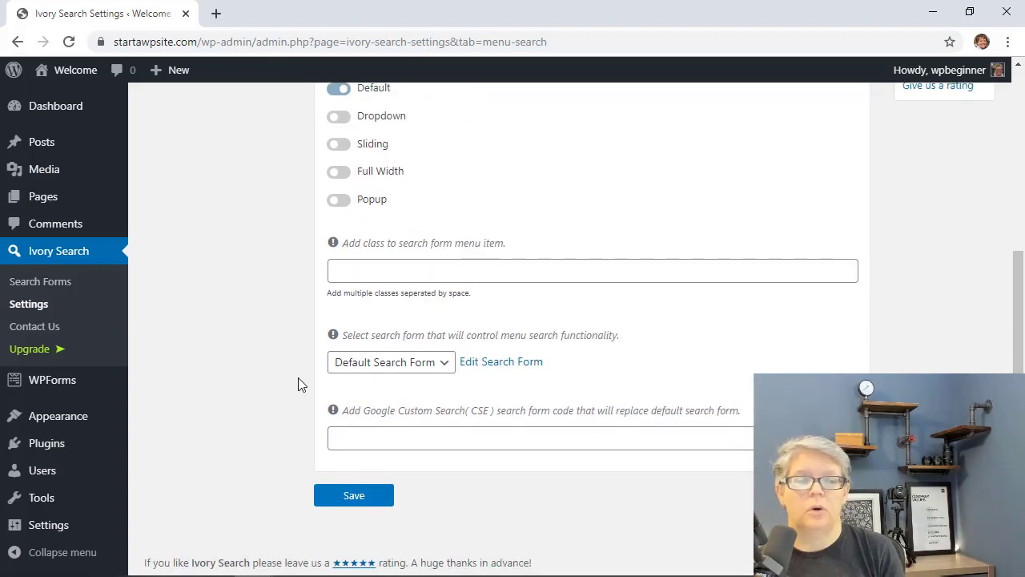
scroll(348, 467, "up", 1)
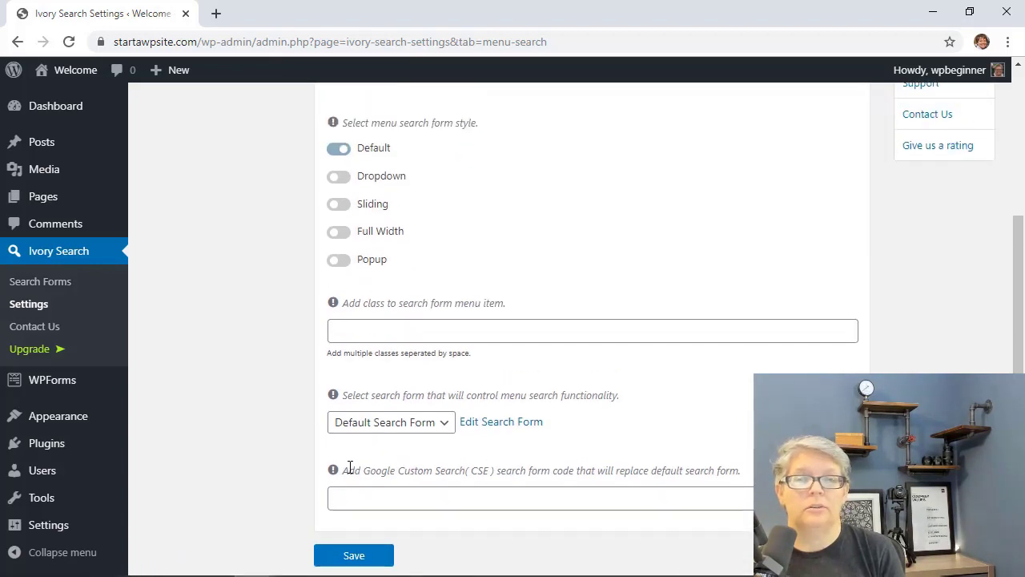
left_click(353, 557)
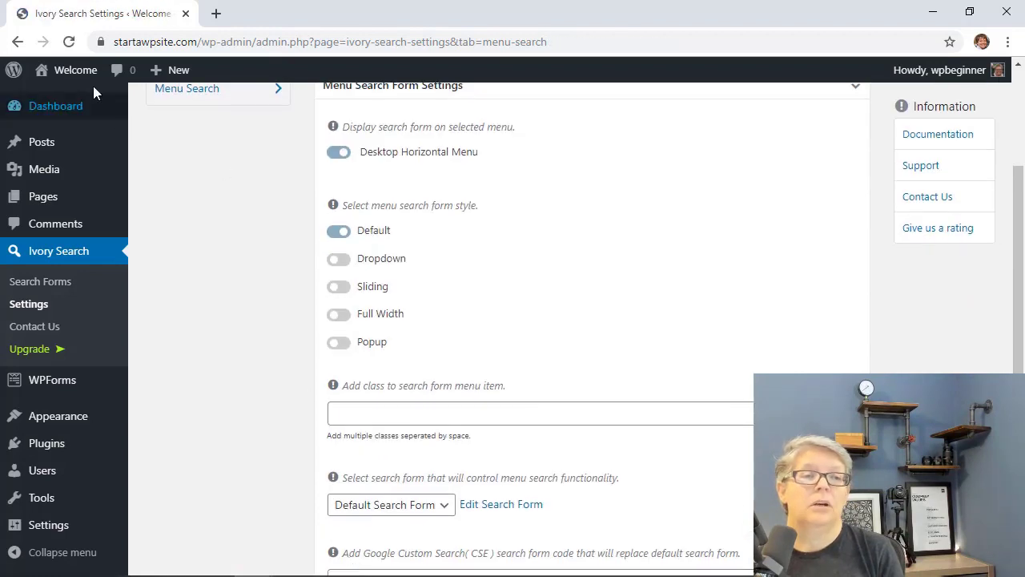
Open the live site in a new tab to check the menu search box, then return to settings.
right_click(70, 98)
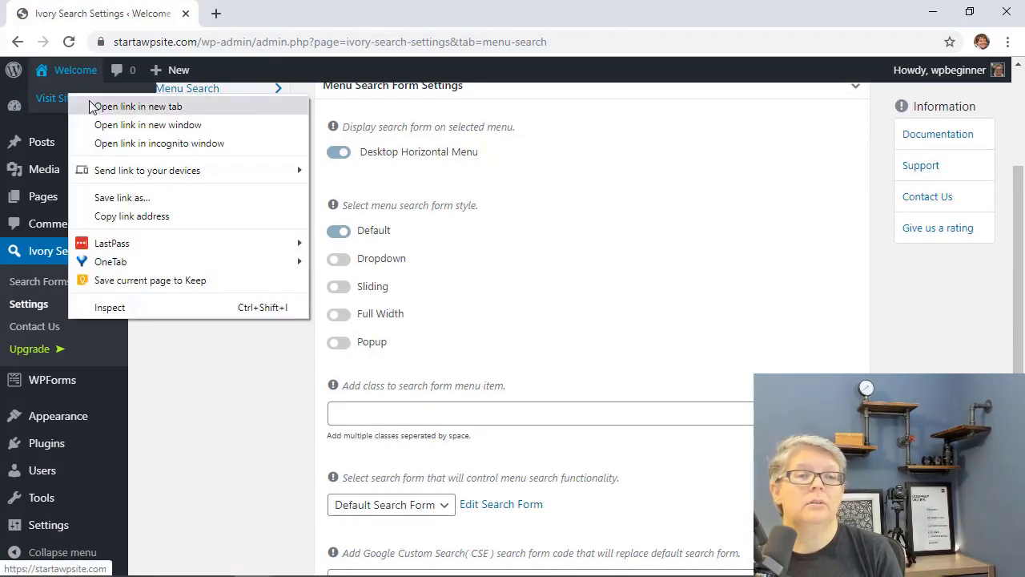
left_click(94, 105)
left_click(244, 20)
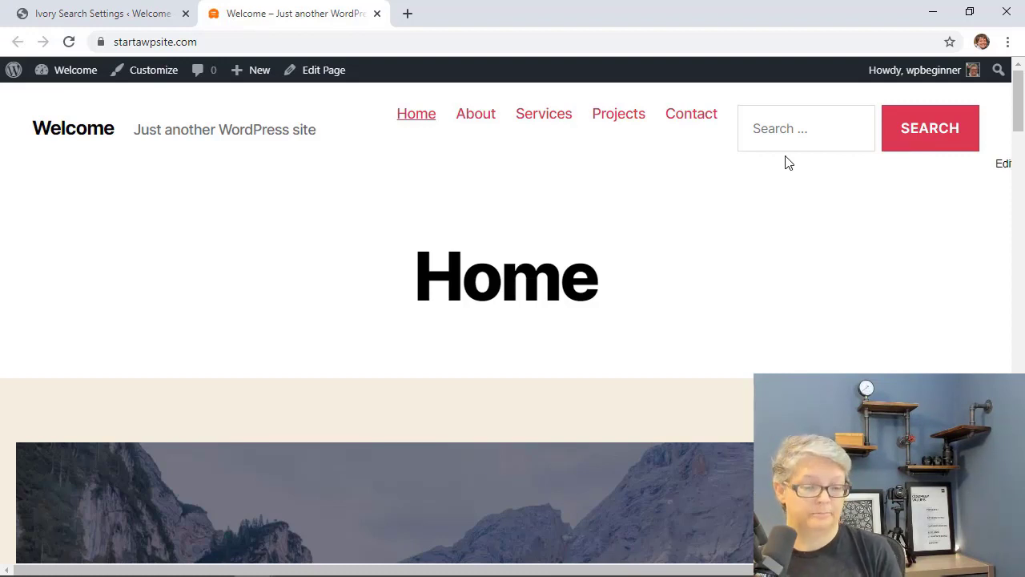
left_click(92, 14)
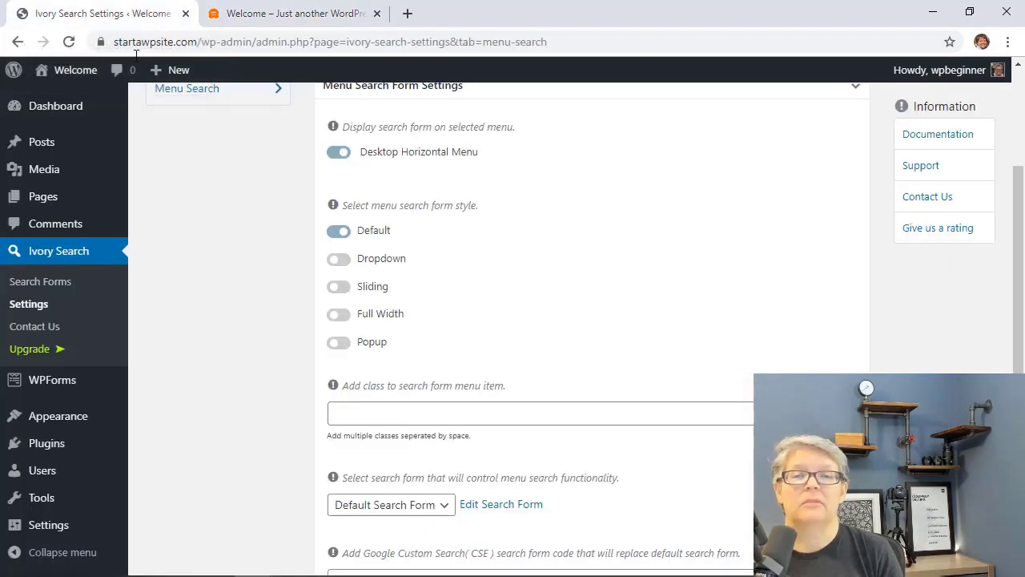
scroll(228, 330, "down", 1)
Open the Contact Form in the WPForms builder and browse its Marketing and Payments panels.
left_click(51, 379)
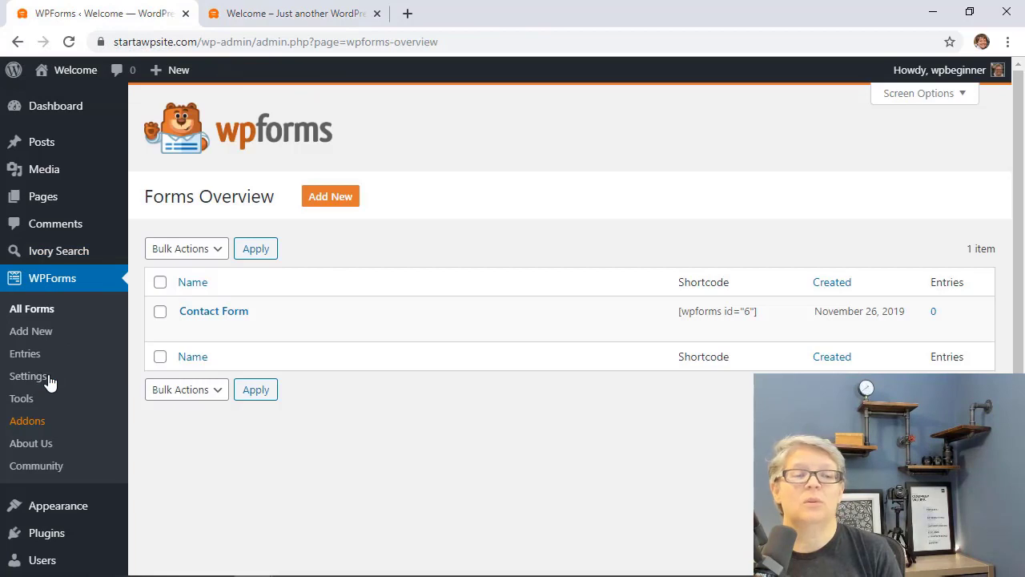
left_click(189, 328)
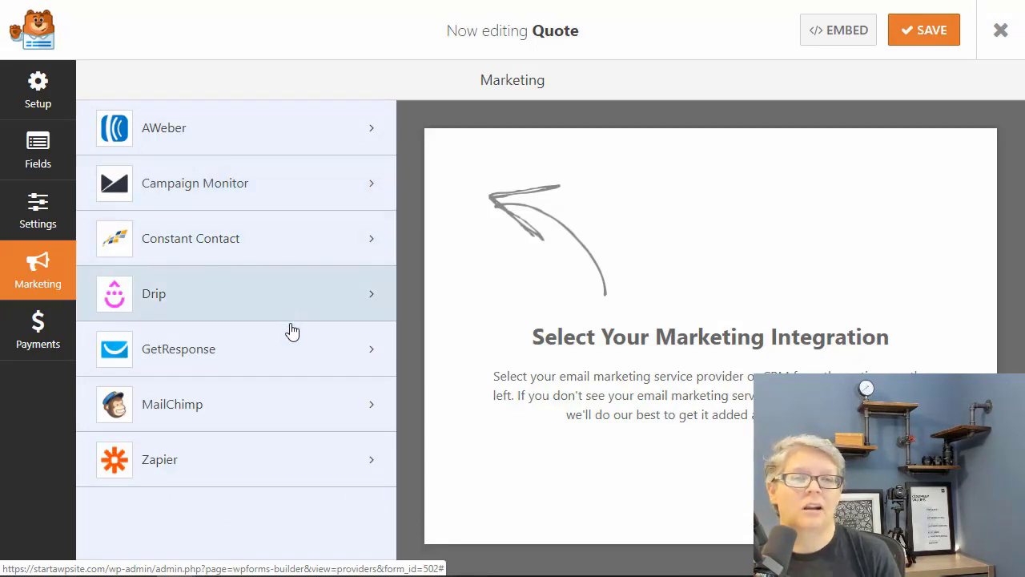
left_click(60, 341)
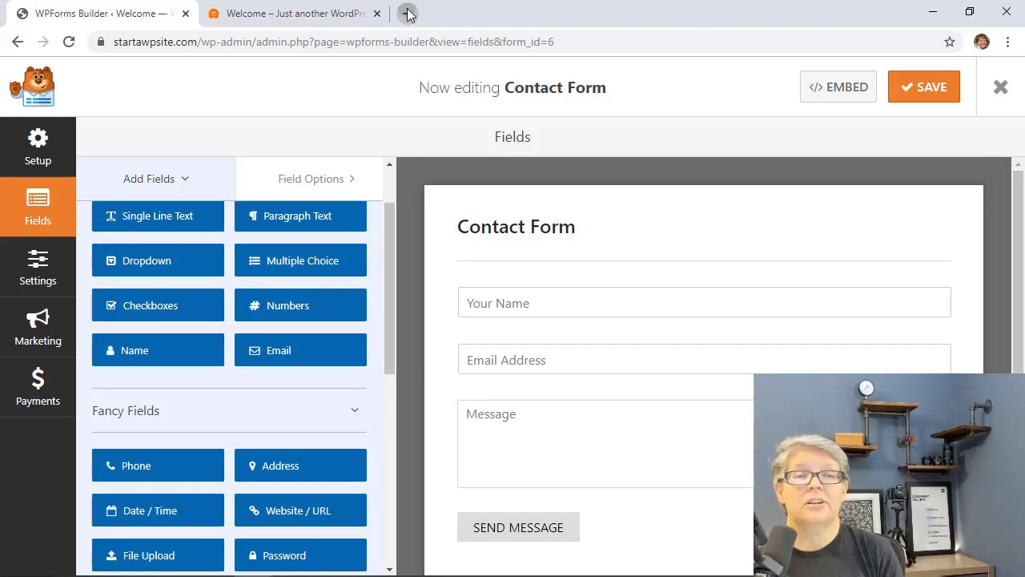
Load wpforms.com/wpbeginner in a new browser tab.
left_click(403, 11)
type("wpforms.com")
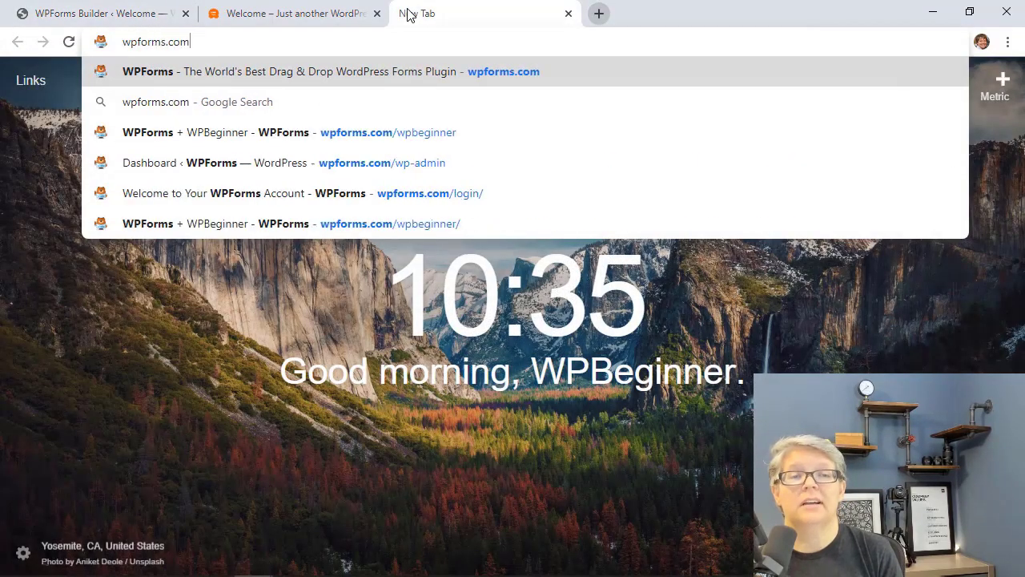
type("/wp")
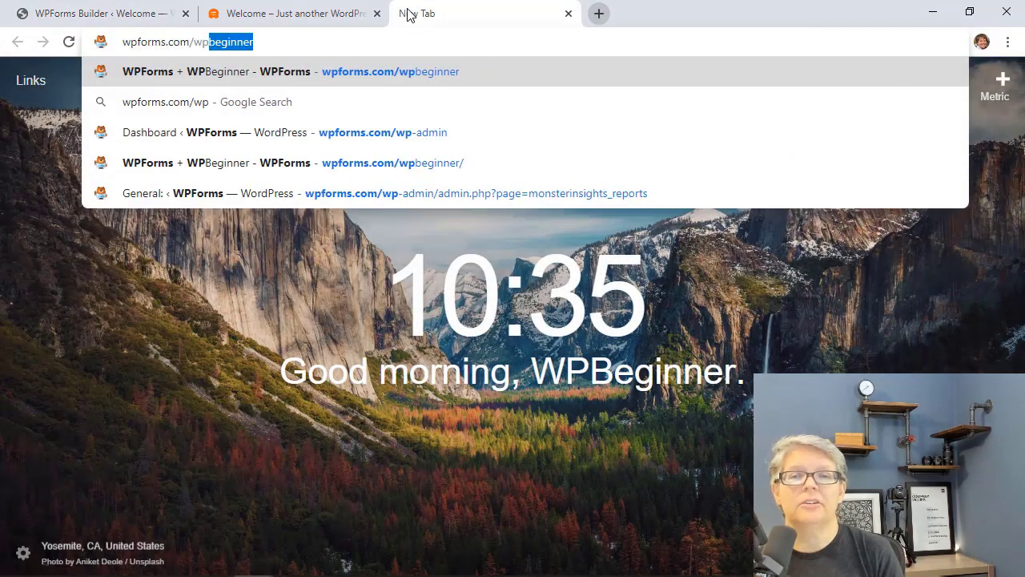
key("Return")
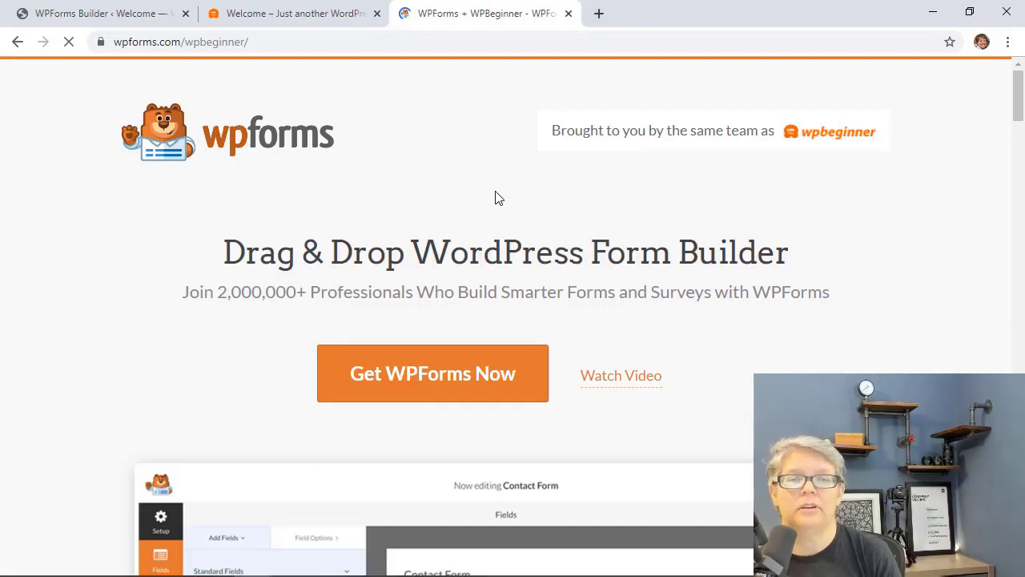